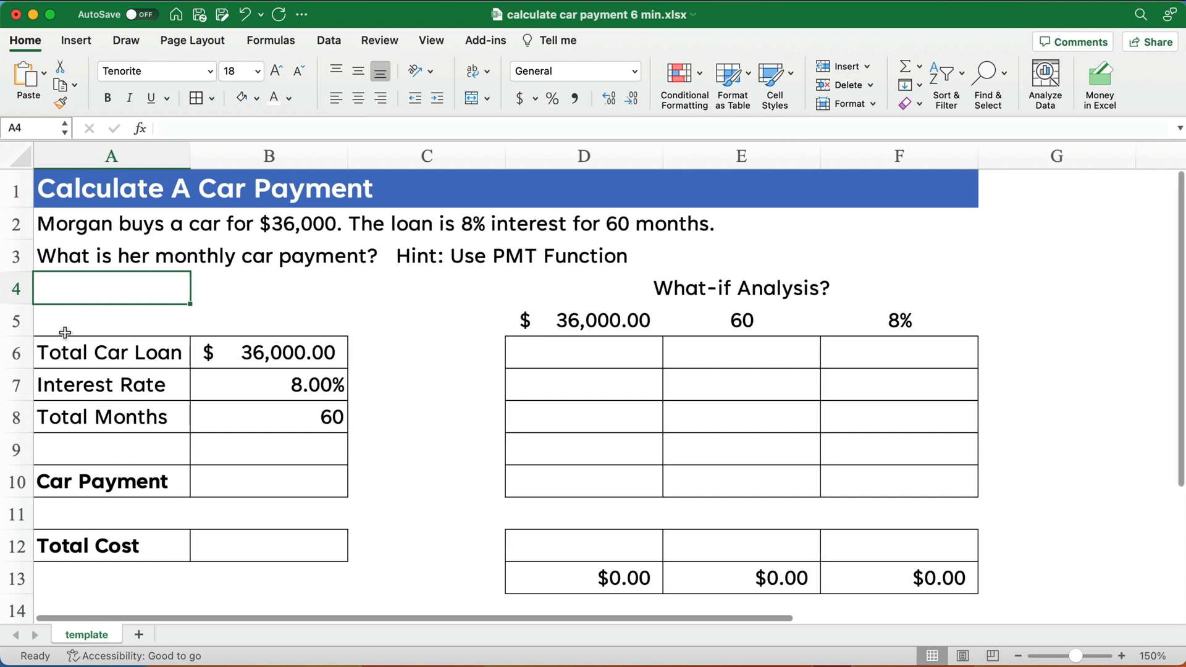
pyautogui.moveTo(61, 351); pyautogui.dragTo(292, 365)
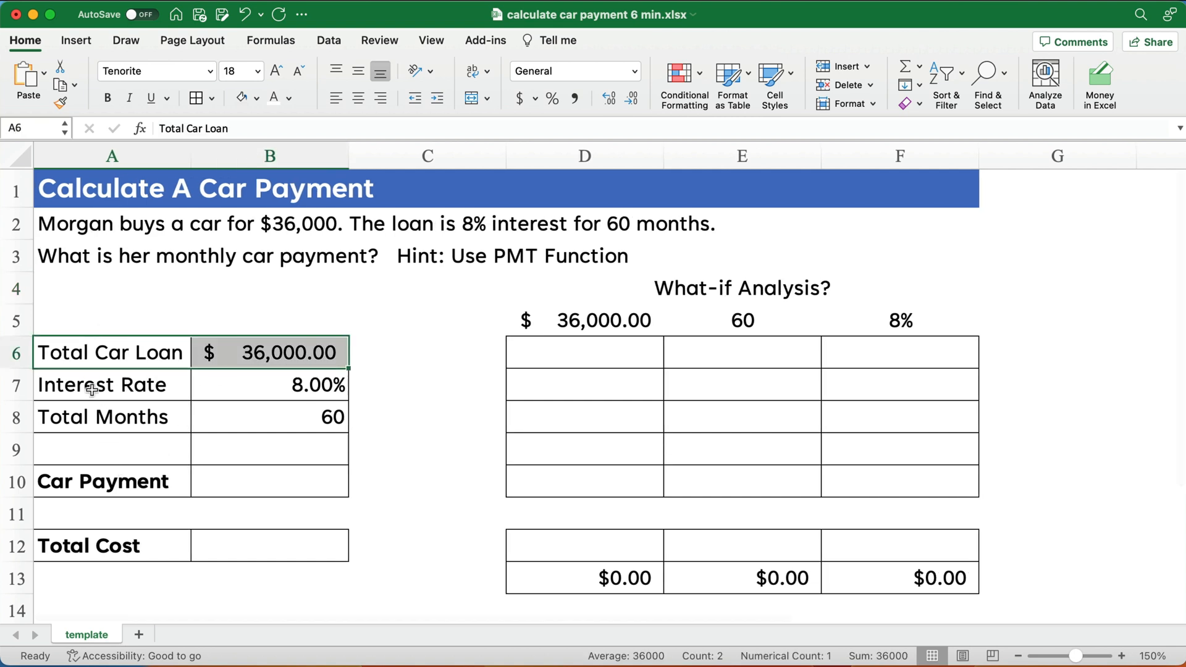
pyautogui.click(267, 391)
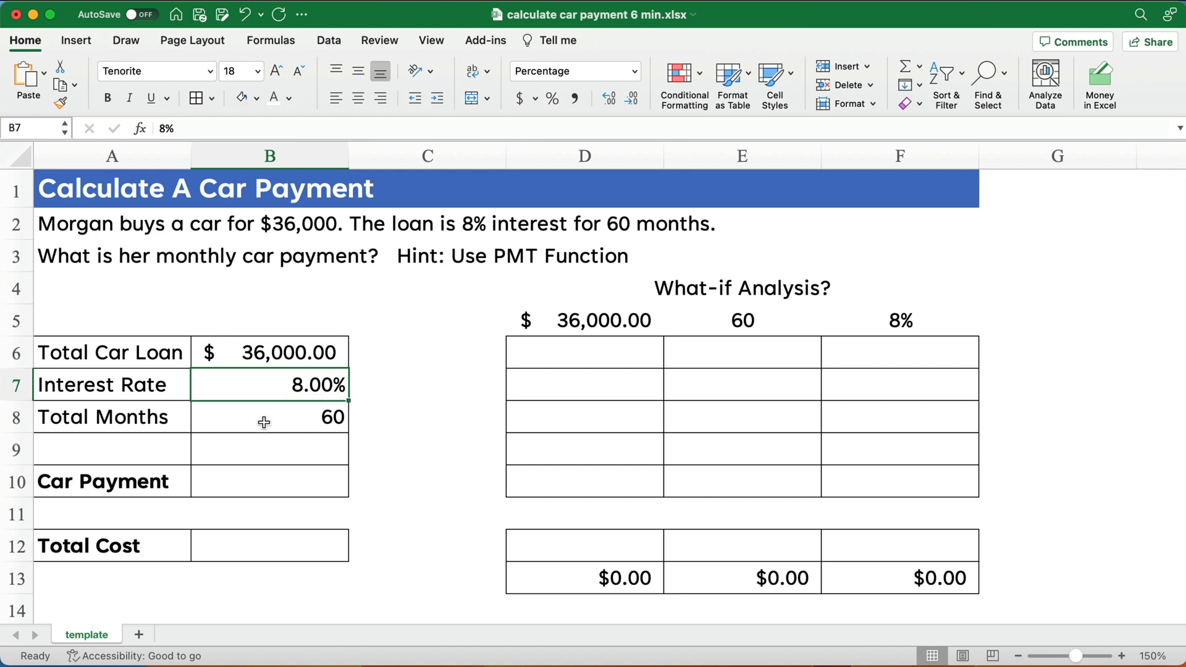
pyautogui.click(108, 425)
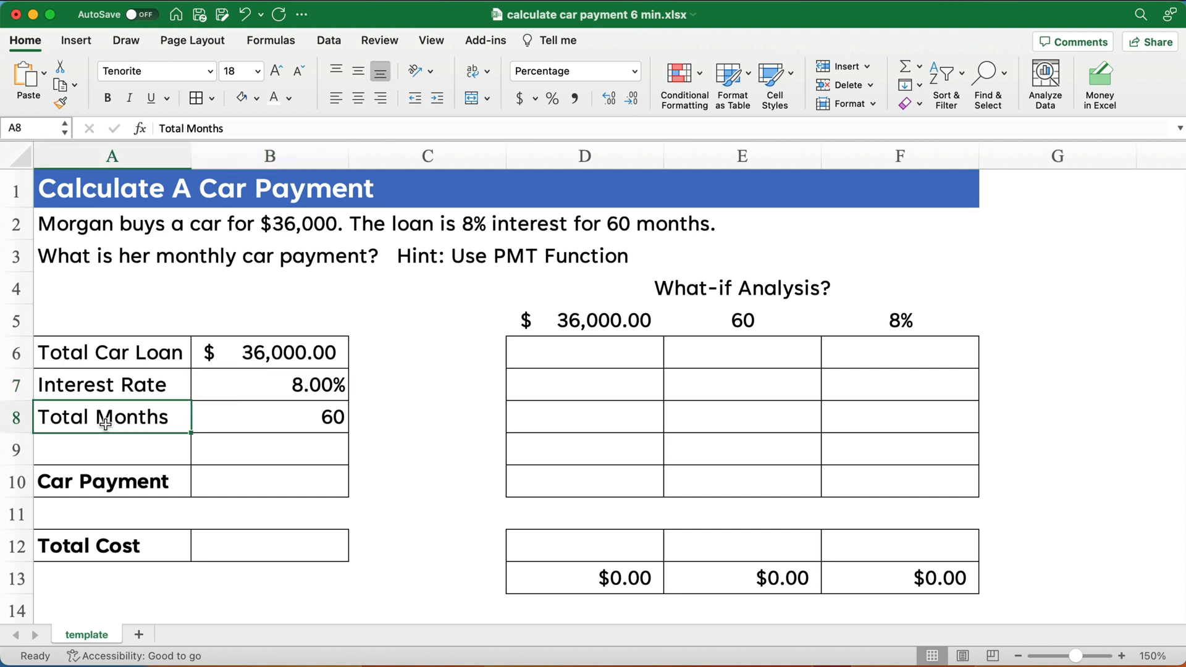
pyautogui.click(269, 485)
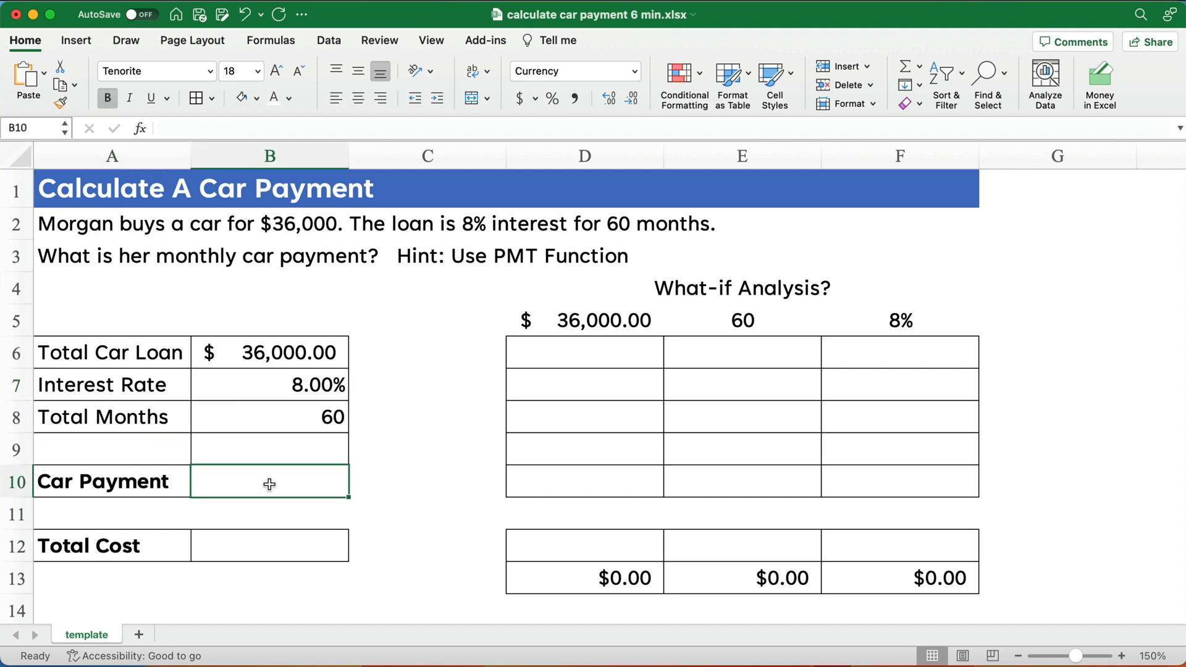
pyautogui.write('=')
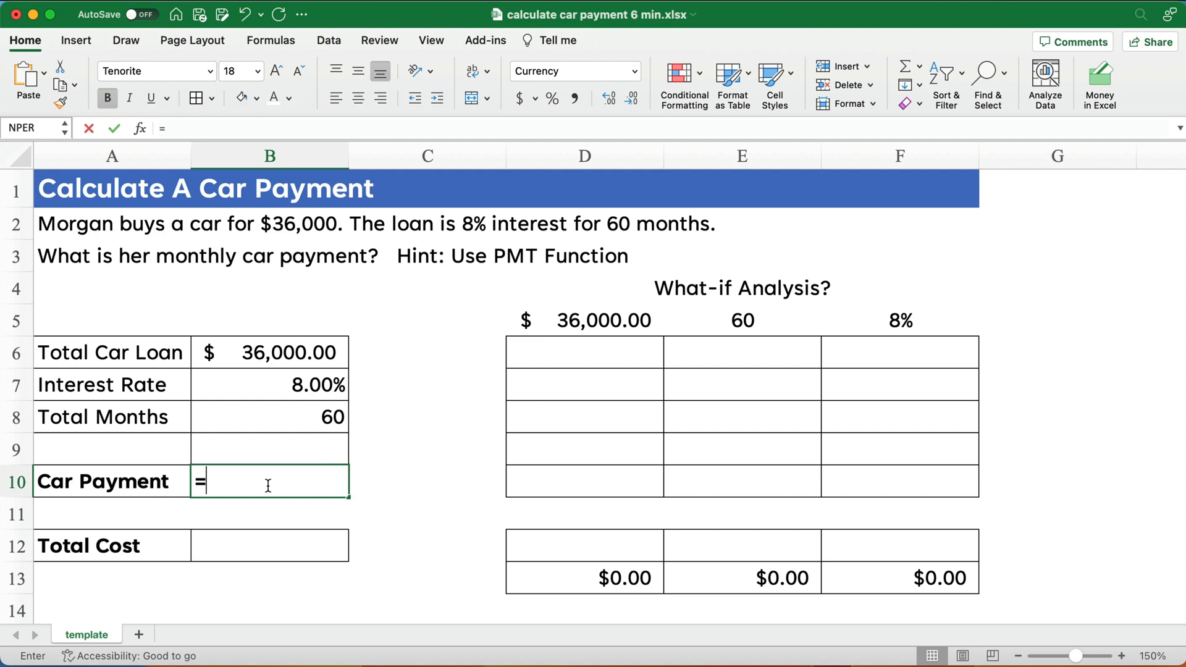
pyautogui.write('pmt(')
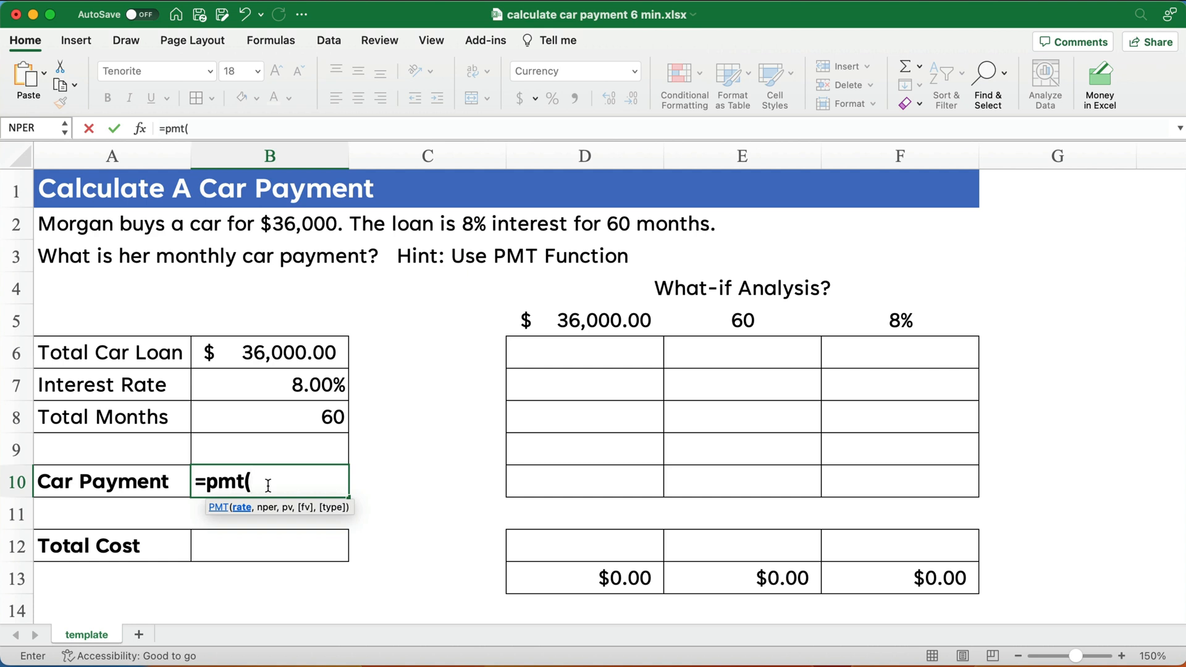
pyautogui.press('Escape')
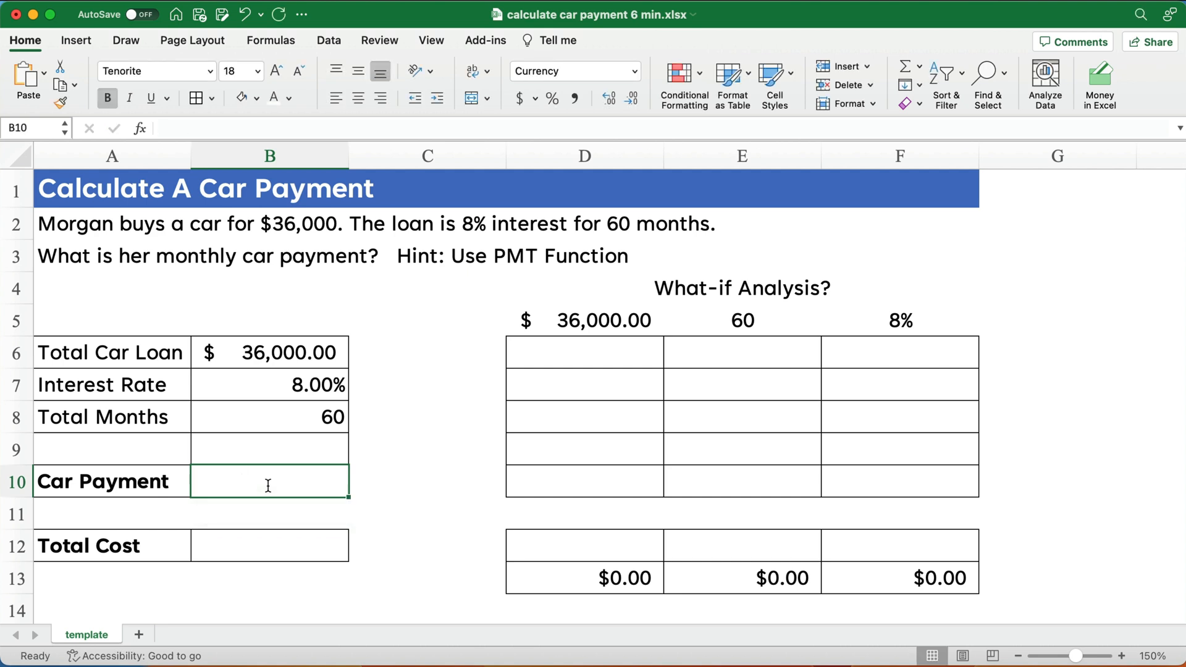
# Use the Formula Builder to find the PMT function and insert it into the Car Payment cell B10
pyautogui.click(141, 131)
pyautogui.click(989, 183)
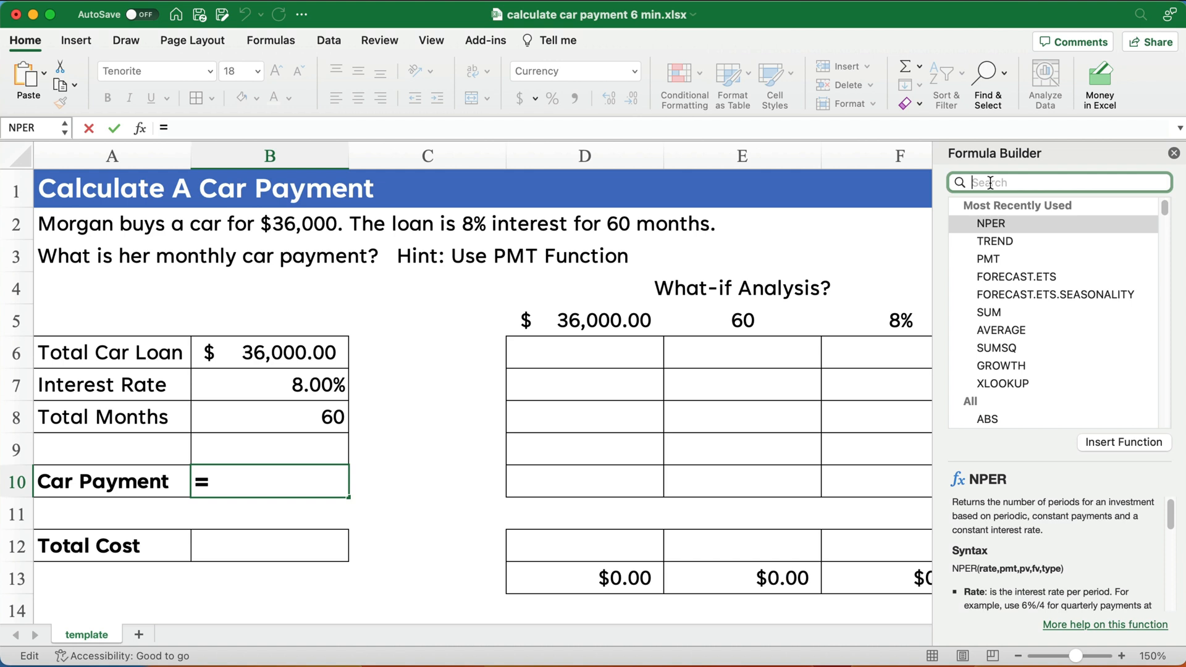
pyautogui.write('pmt')
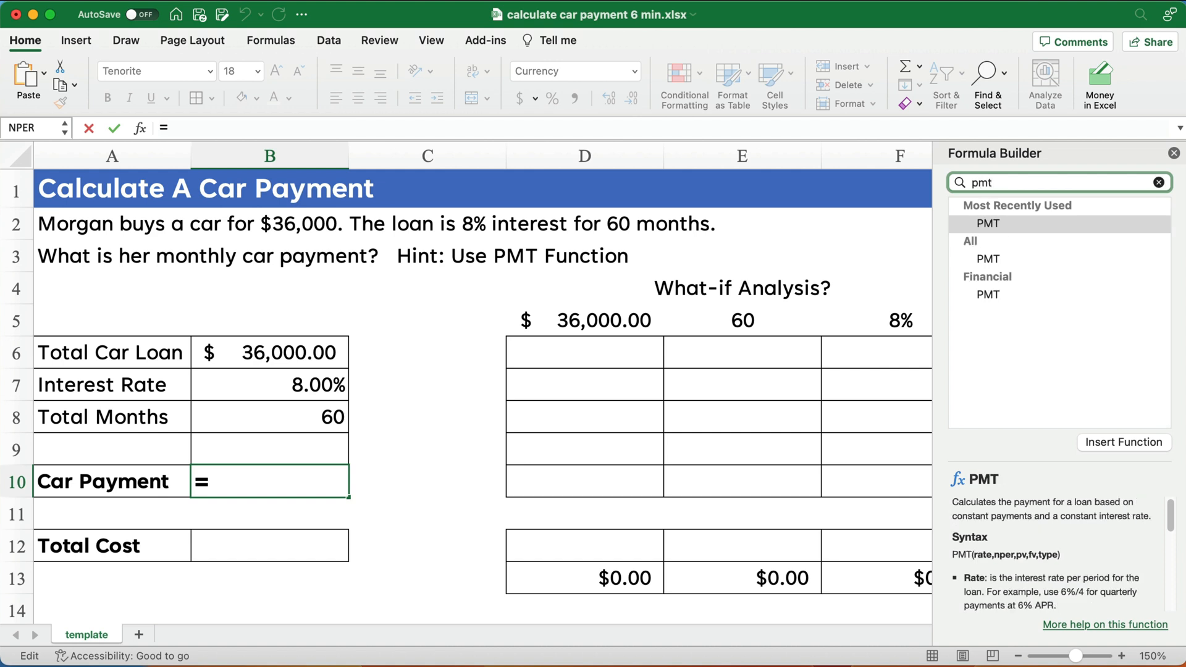
pyautogui.doubleClick(988, 223)
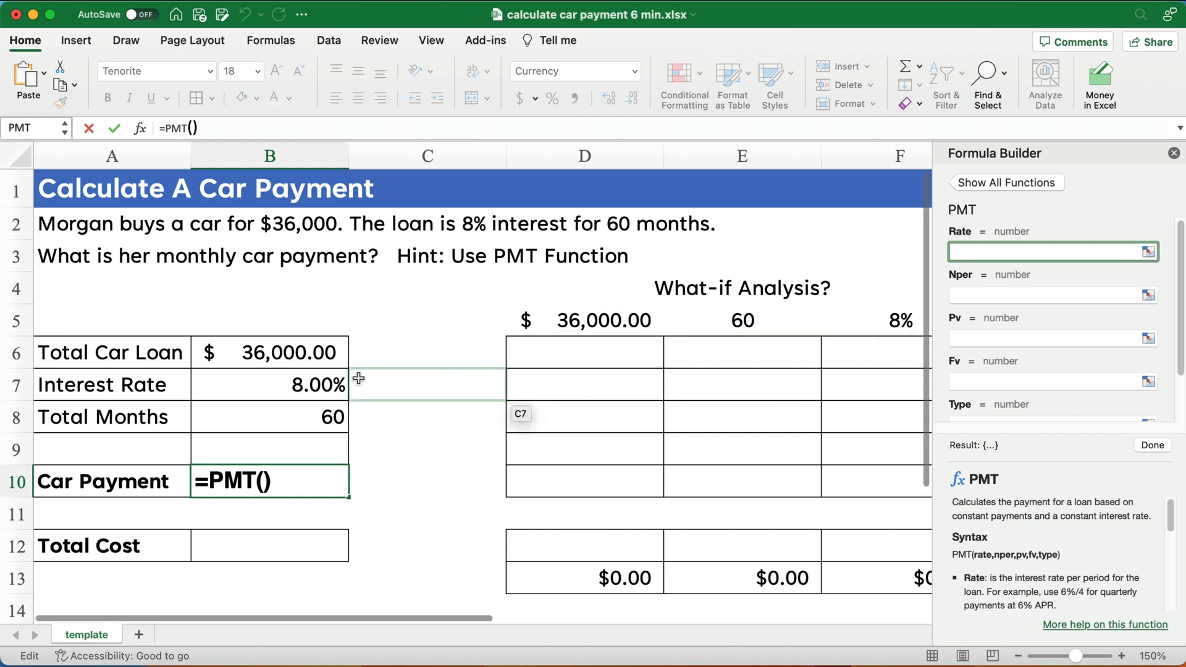
# Set the PMT function's Rate argument to B7/12 and its Nper argument to B8
pyautogui.click(327, 384)
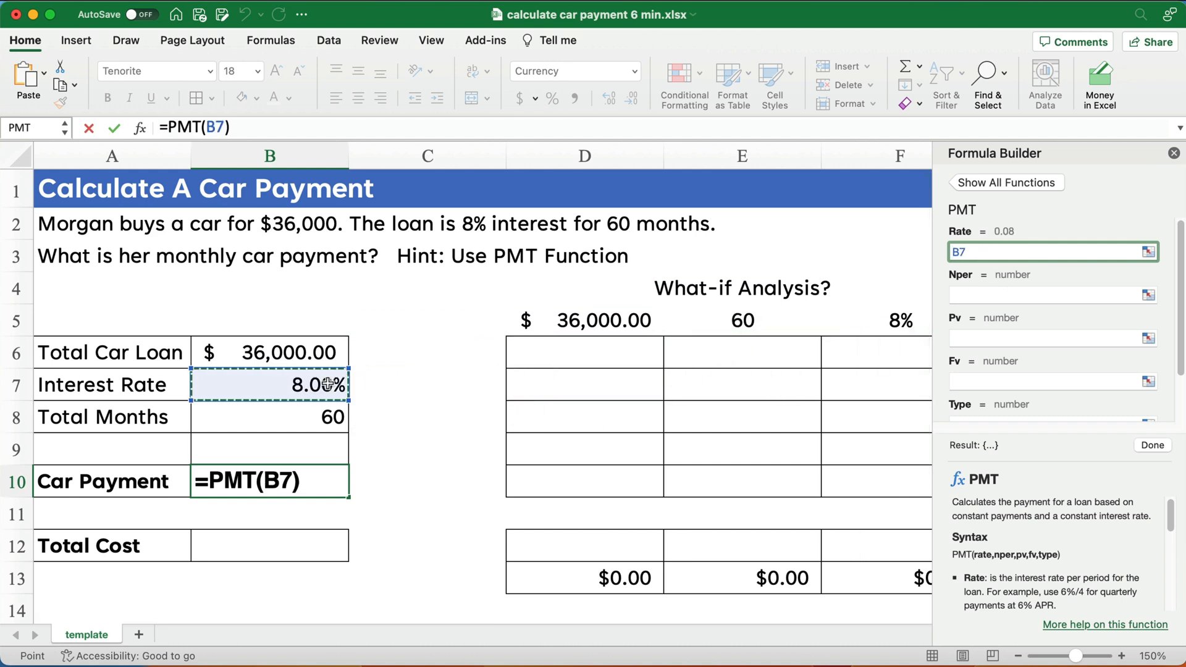
pyautogui.write('/')
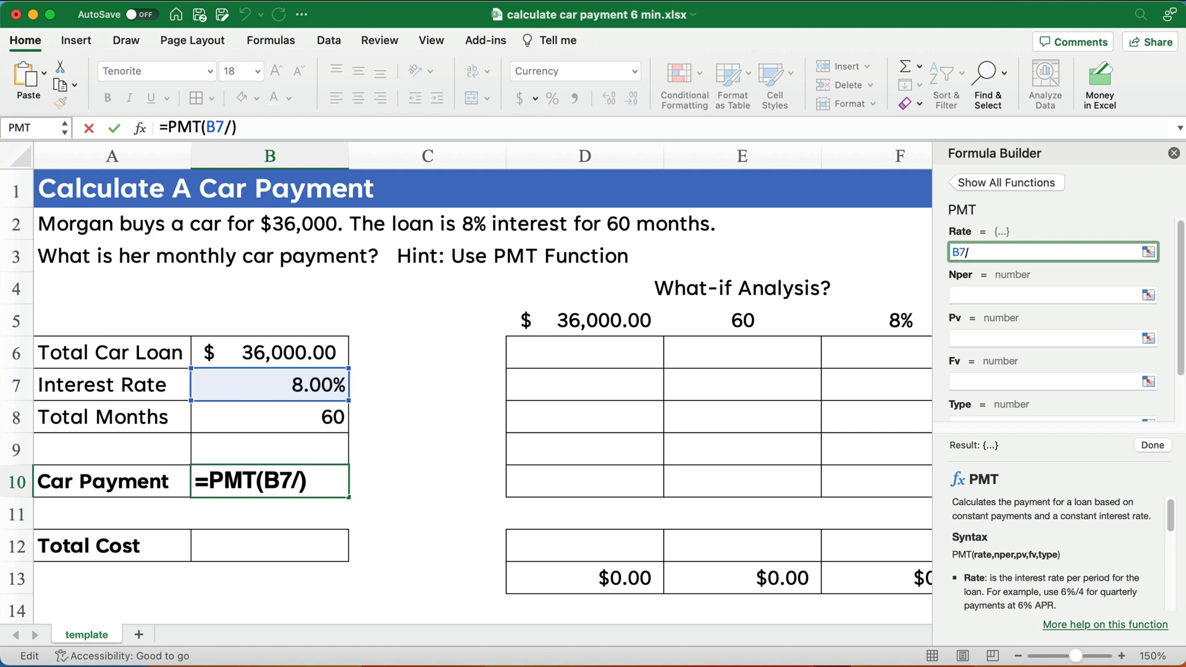
pyautogui.write('12')
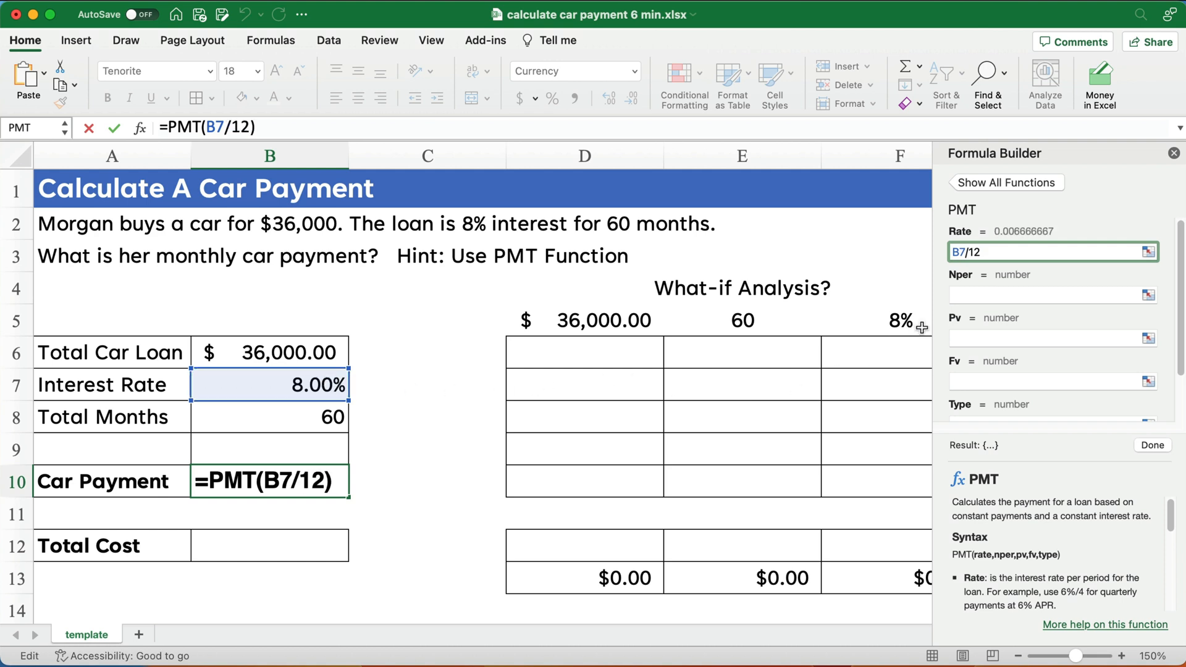
pyautogui.click(975, 296)
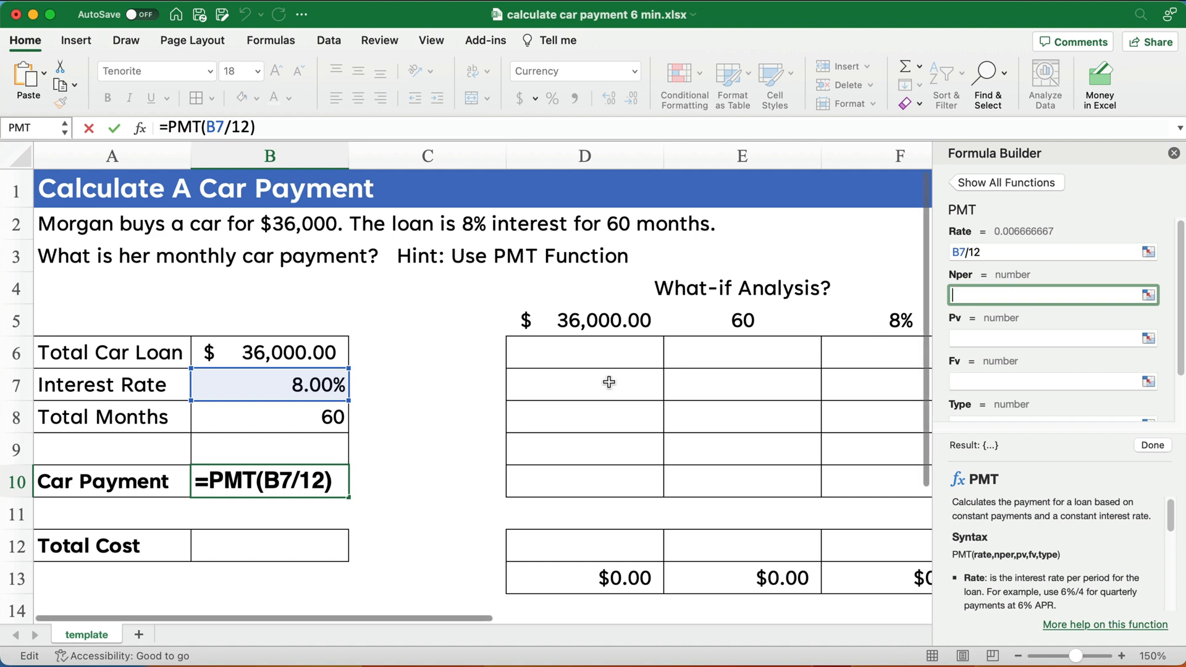
pyautogui.click(301, 413)
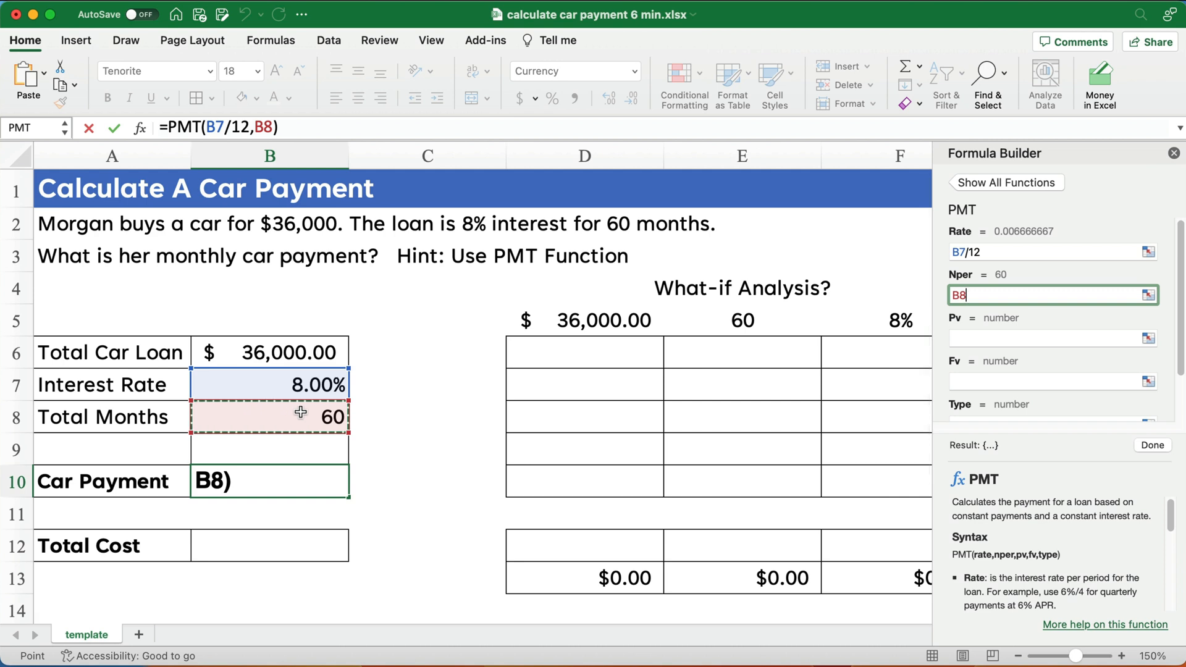
# Set the PMT function's Pv argument to B6 and Fv to 0, and complete the formula
pyautogui.click(973, 339)
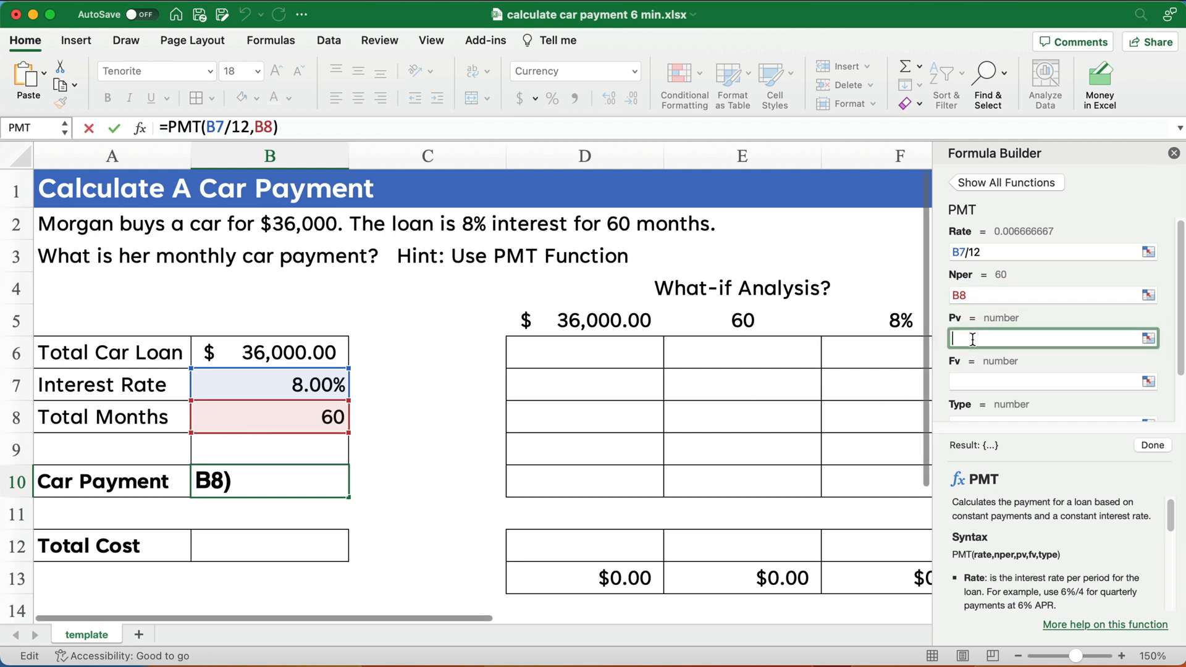
pyautogui.click(304, 351)
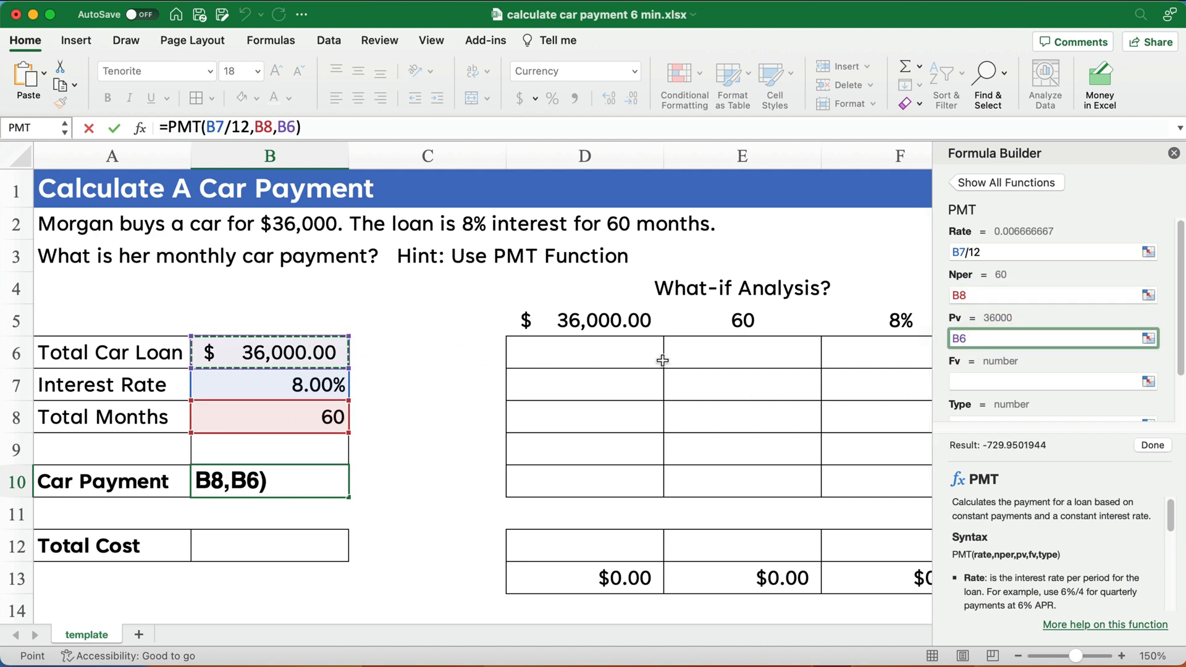
pyautogui.click(956, 381)
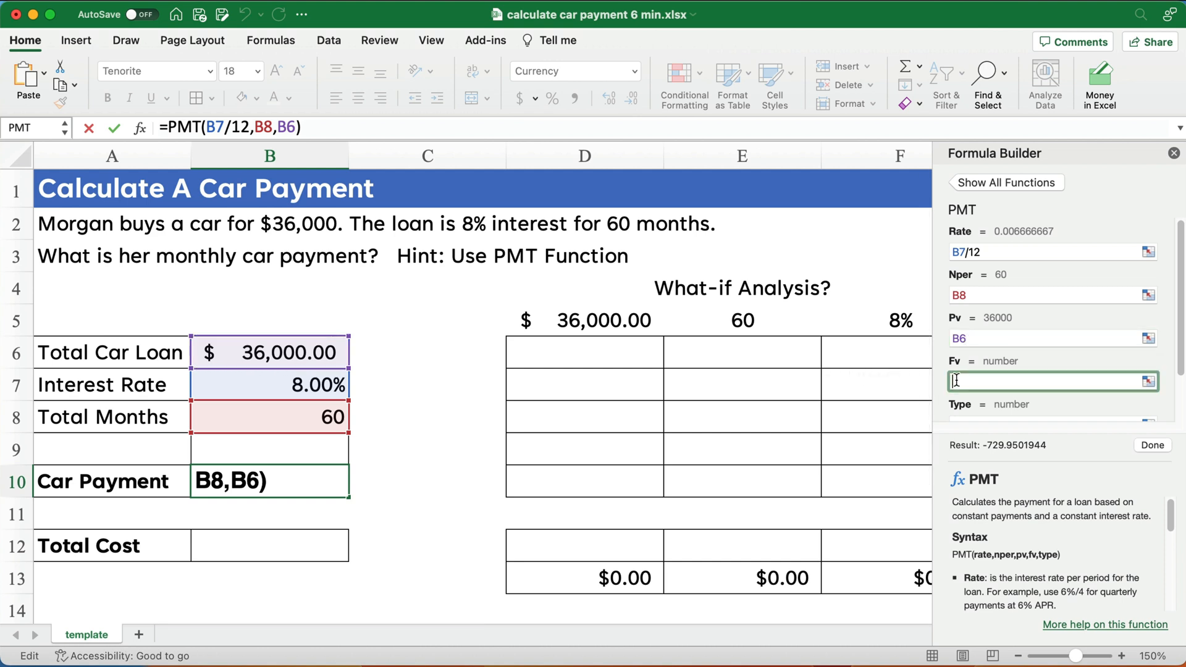
pyautogui.write('0')
pyautogui.scroll(-3, 1064, 343)
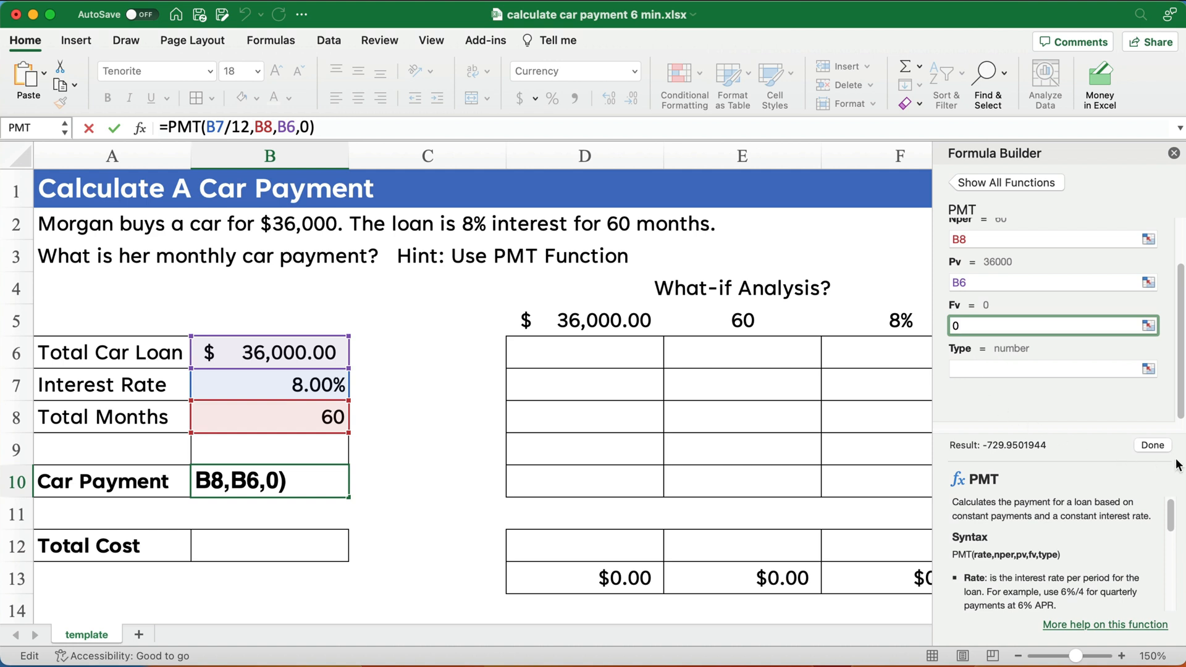
pyautogui.click(1153, 445)
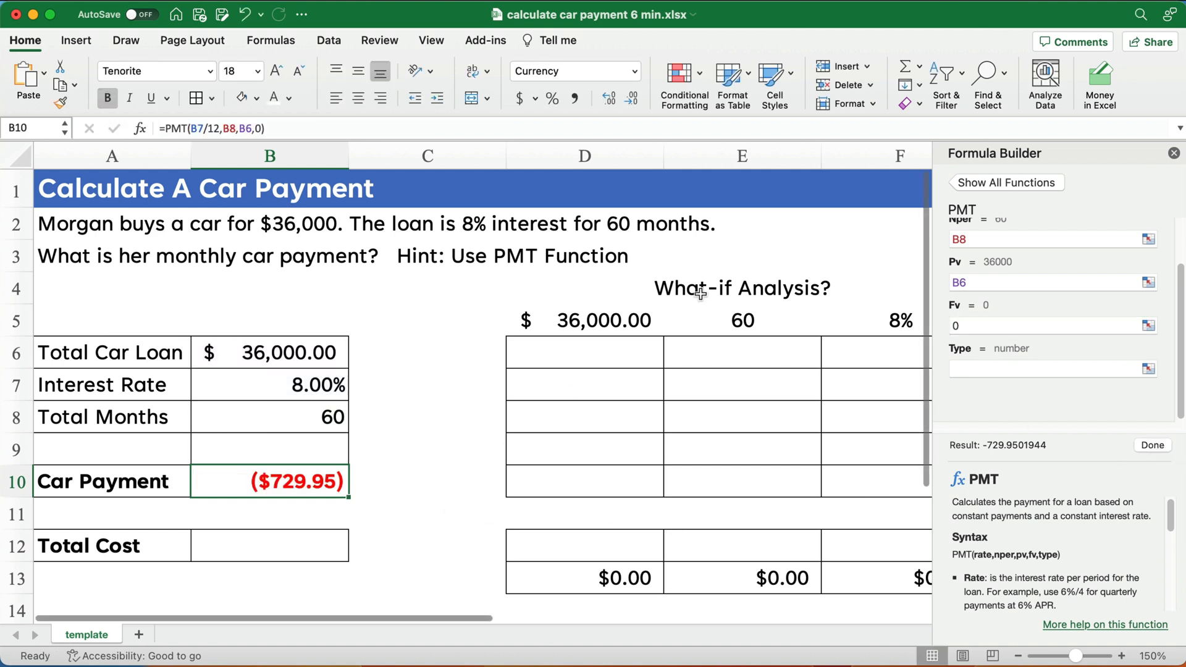
# Close the Formula Builder and add a minus sign before PMT in B10, giving =-PMT(B7/12,B8,B6,0)
pyautogui.click(1174, 153)
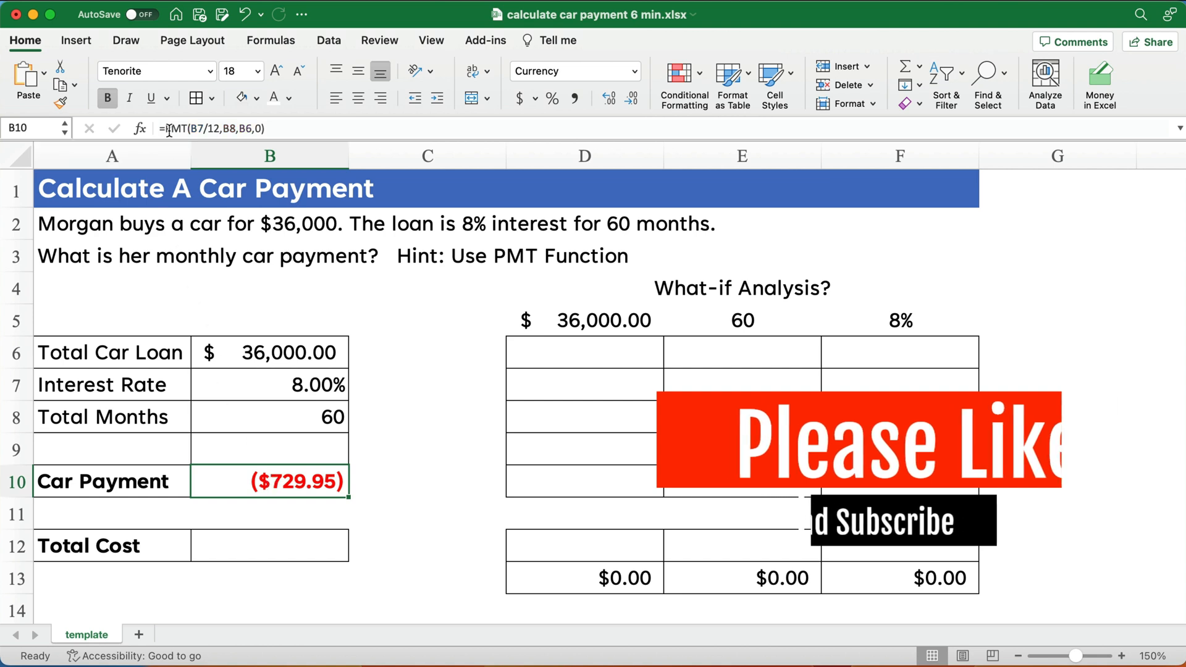
pyautogui.click(197, 128)
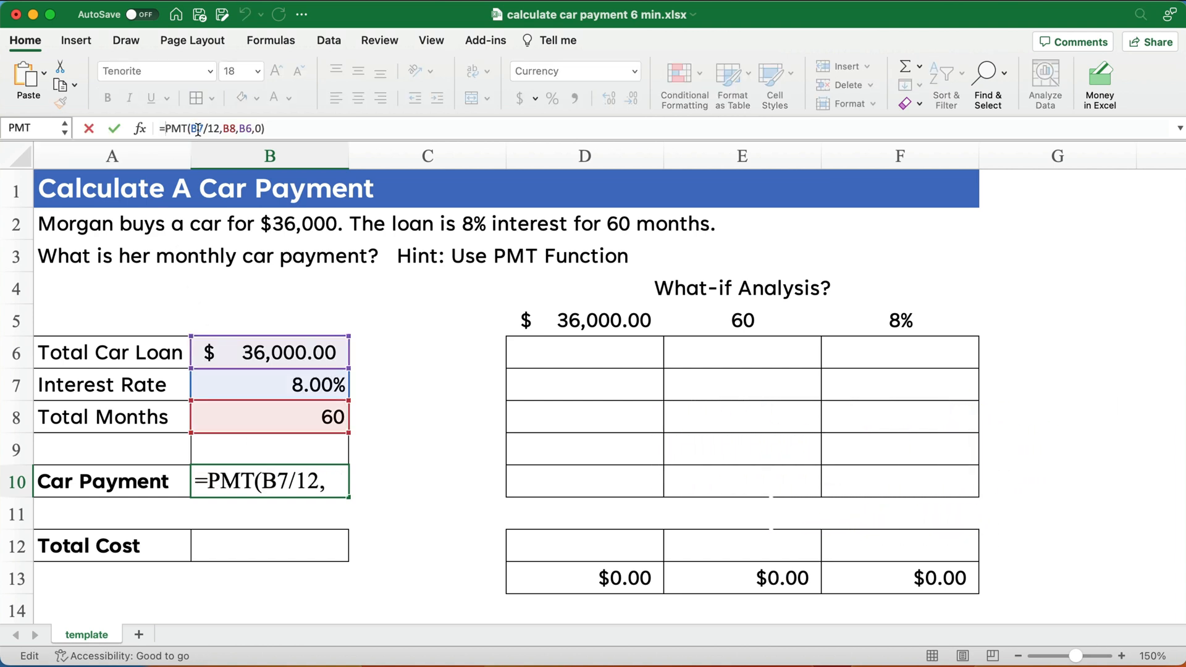
pyautogui.press('Return')
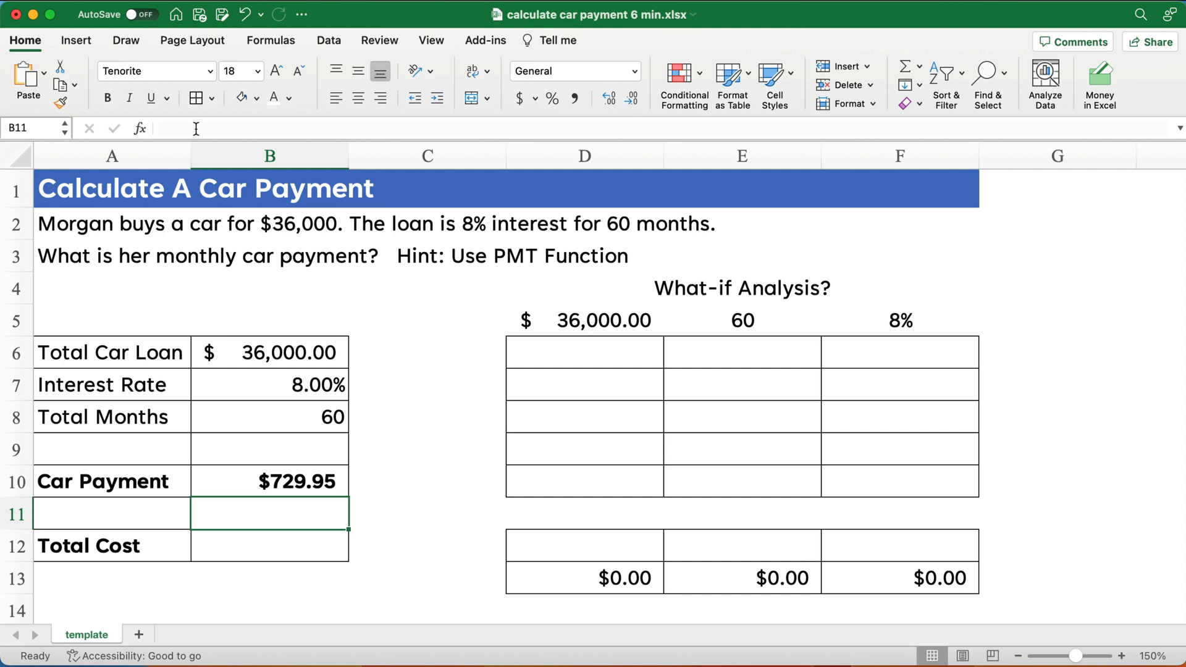
# Calculate the Total Cost in B12 by multiplying the months by the payment with =B8*B10
pyautogui.click(275, 542)
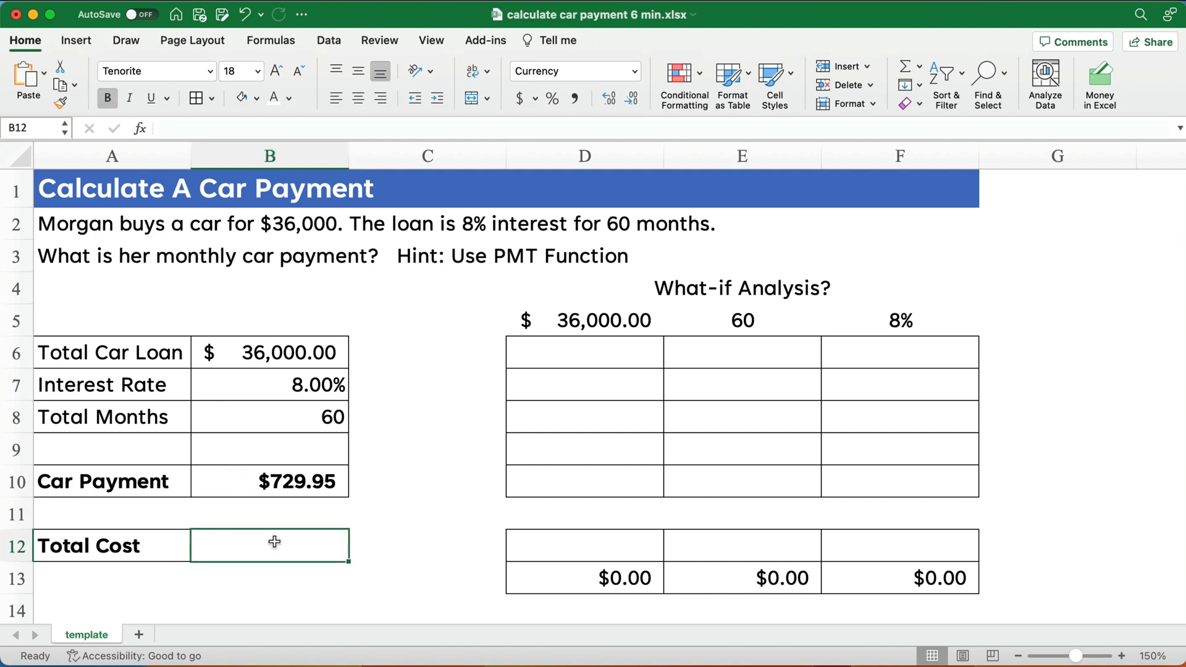
pyautogui.write('=')
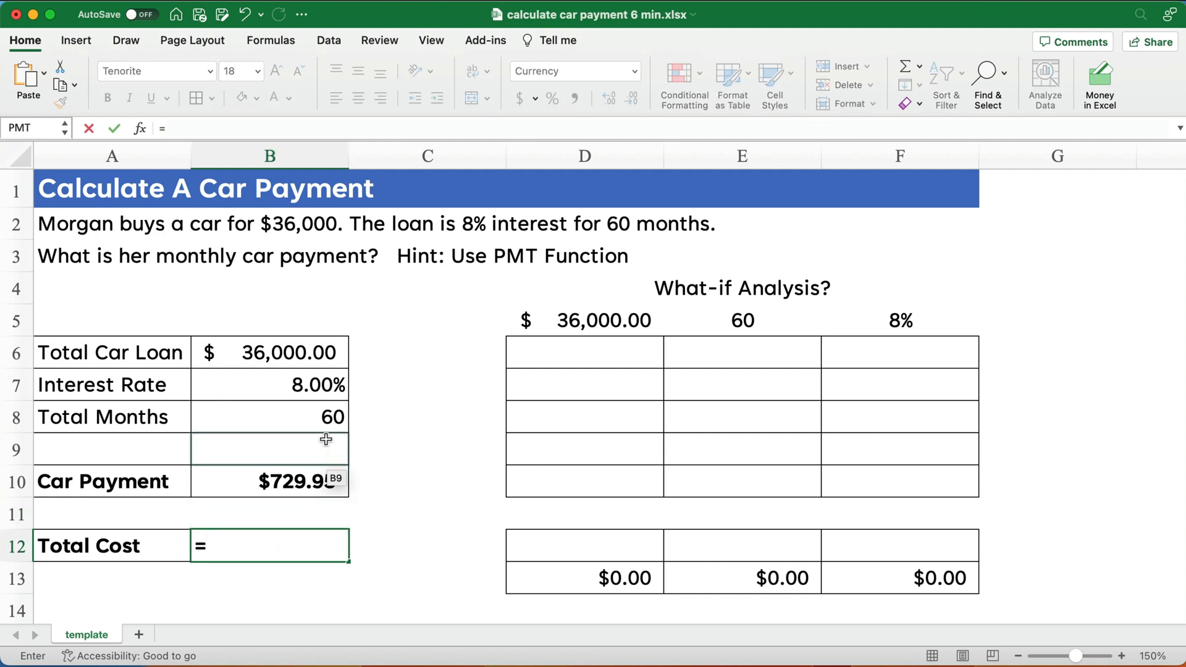
pyautogui.click(322, 424)
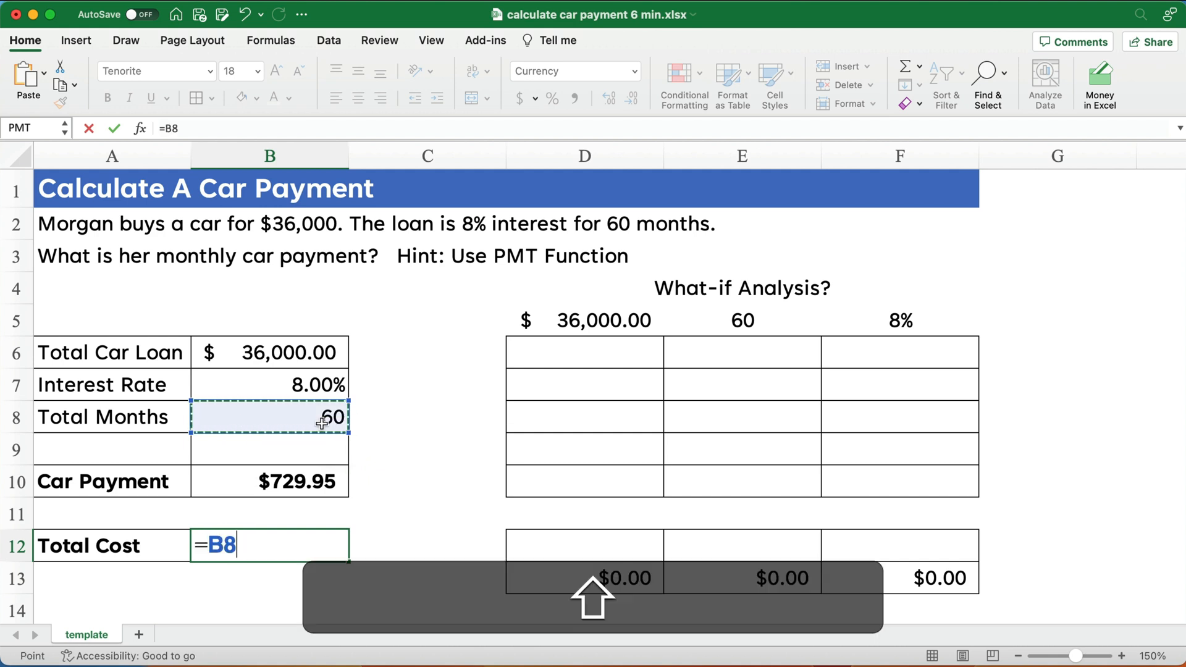
pyautogui.write('*')
pyautogui.click(321, 481)
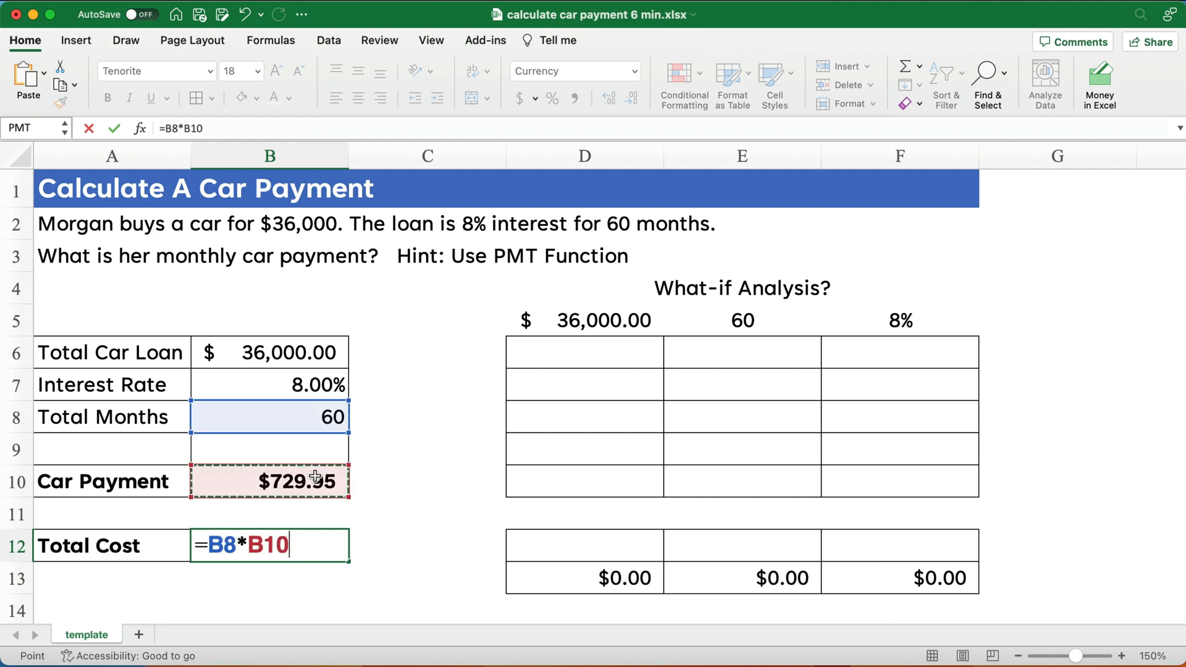
pyautogui.press('Return')
pyautogui.click(301, 549)
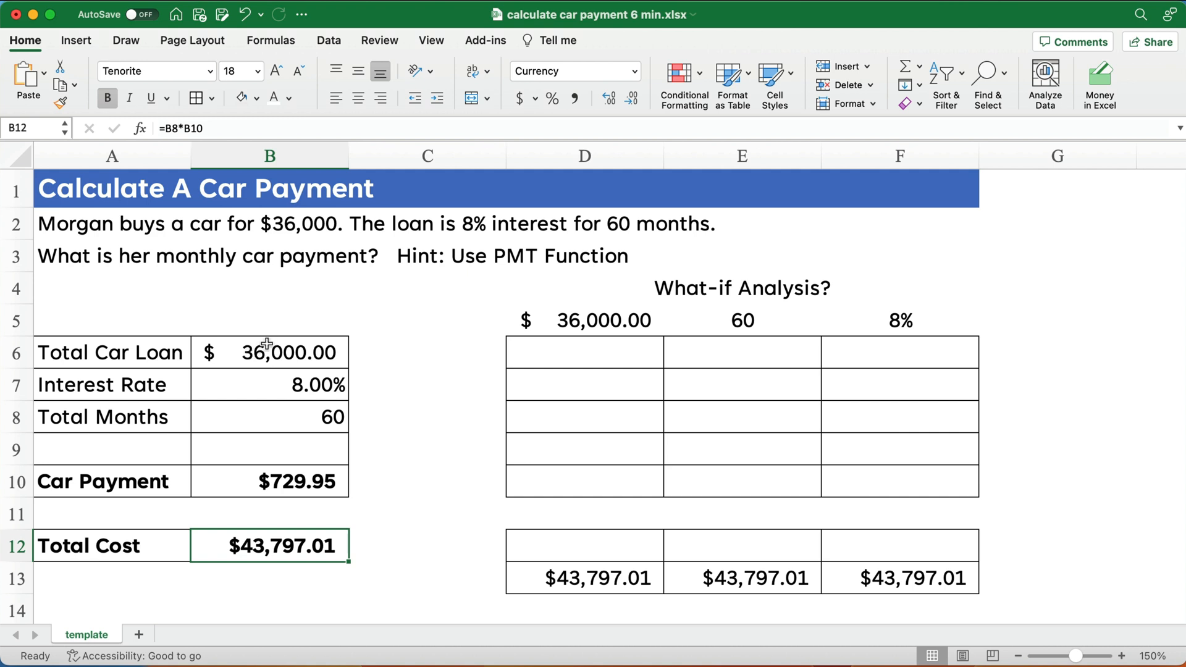
# Copy the loan figures and formulas in B6:B12 into the three what-if columns, D6:F12
pyautogui.click(269, 482)
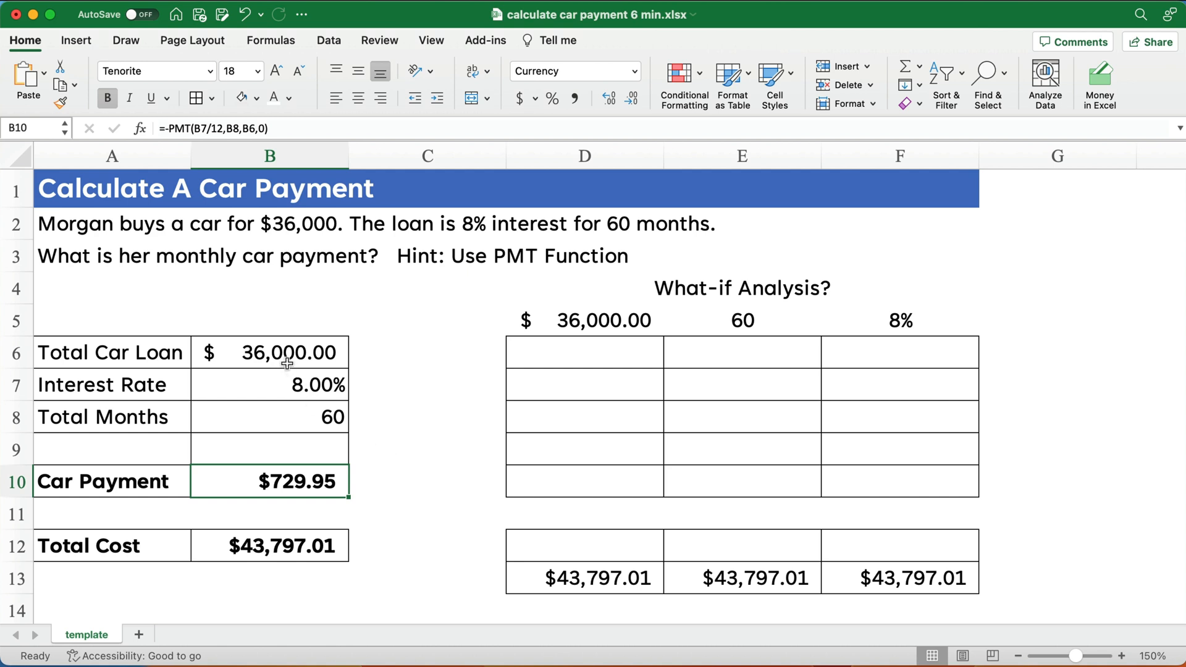
pyautogui.moveTo(282, 352); pyautogui.dragTo(271, 514)
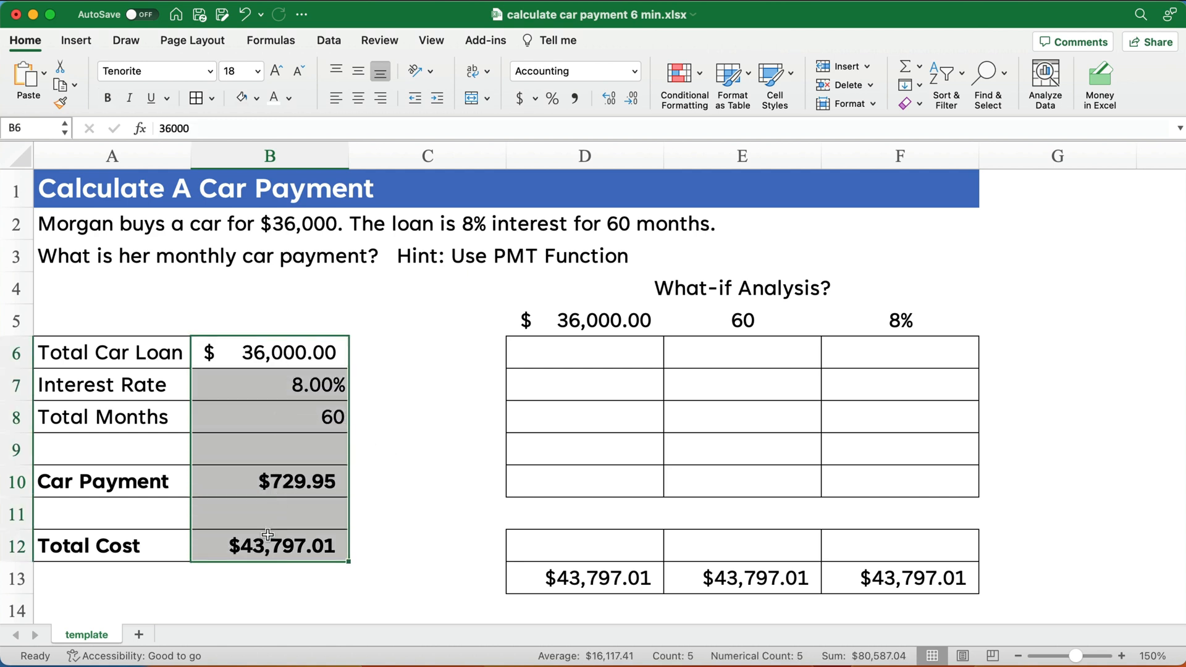
pyautogui.press('super+c')
pyautogui.click(577, 357)
pyautogui.moveTo(578, 357)
pyautogui.mouseDown()
pyautogui.moveTo(868, 389)
pyautogui.moveTo(881, 539)
pyautogui.mouseUp()
pyautogui.press('super+v')
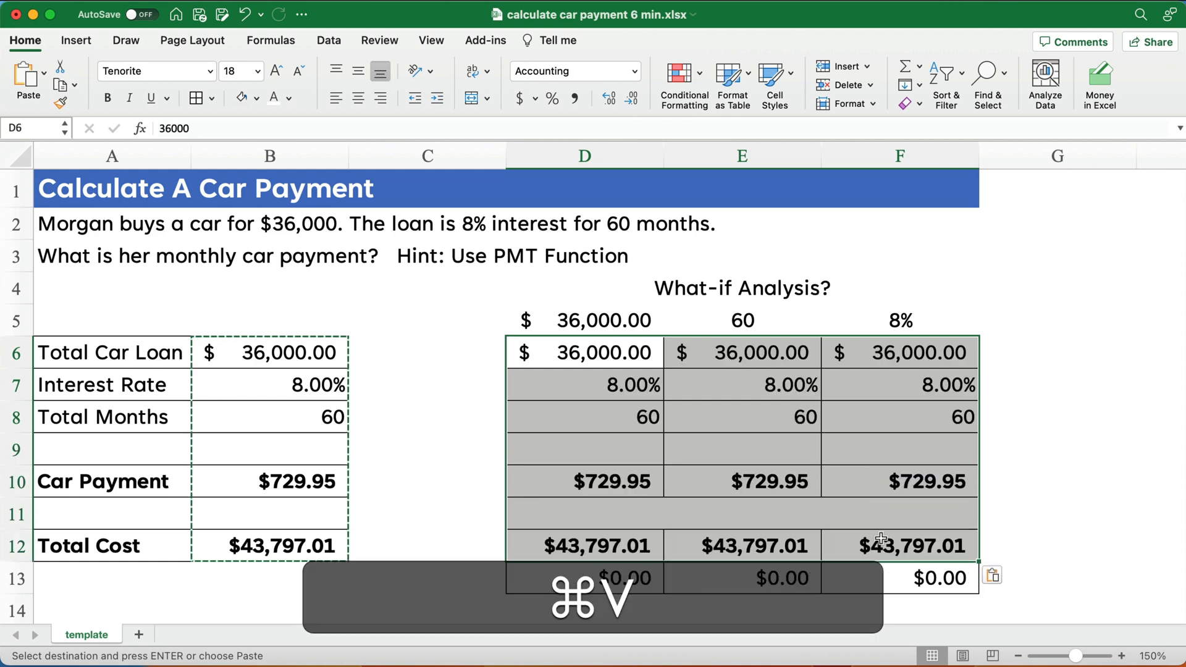
pyautogui.click(414, 508)
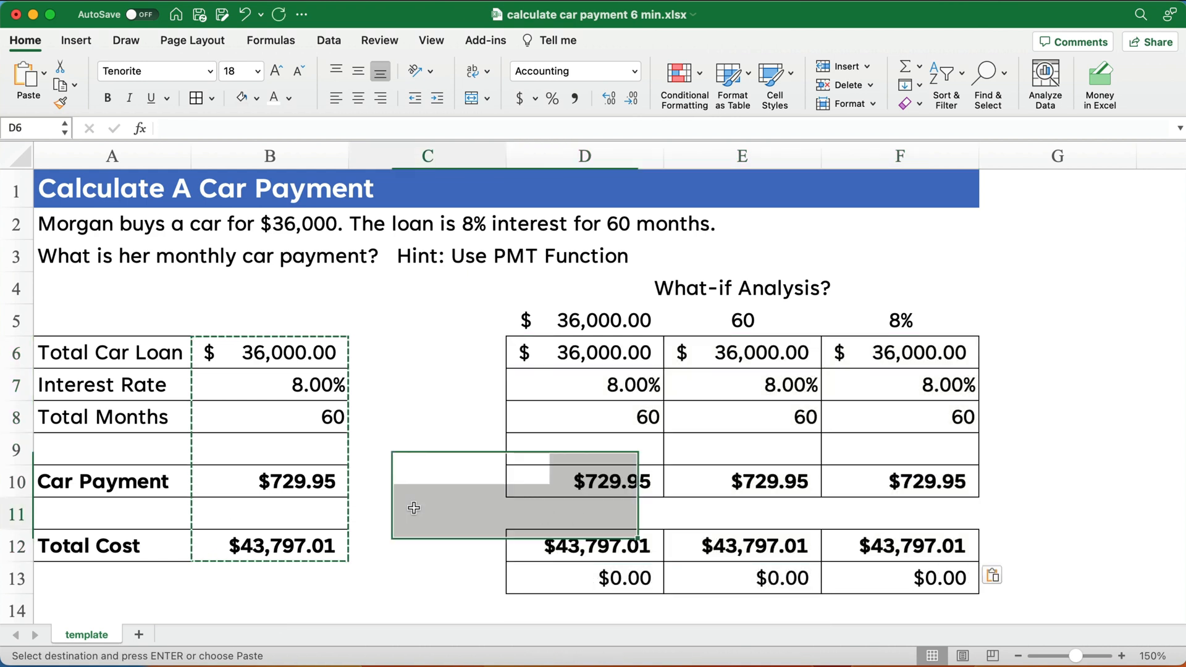
# Set the what-if loan amount in D5 to 30000 and link the loan in D6 to it with =D5
pyautogui.click(580, 352)
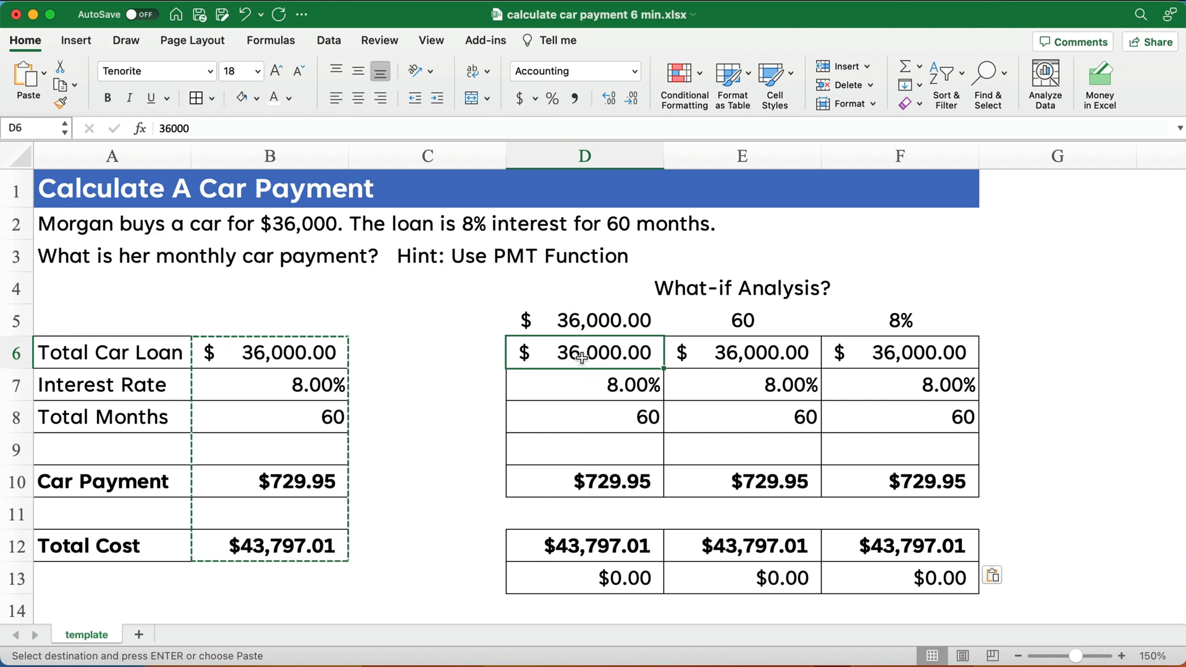
pyautogui.click(576, 319)
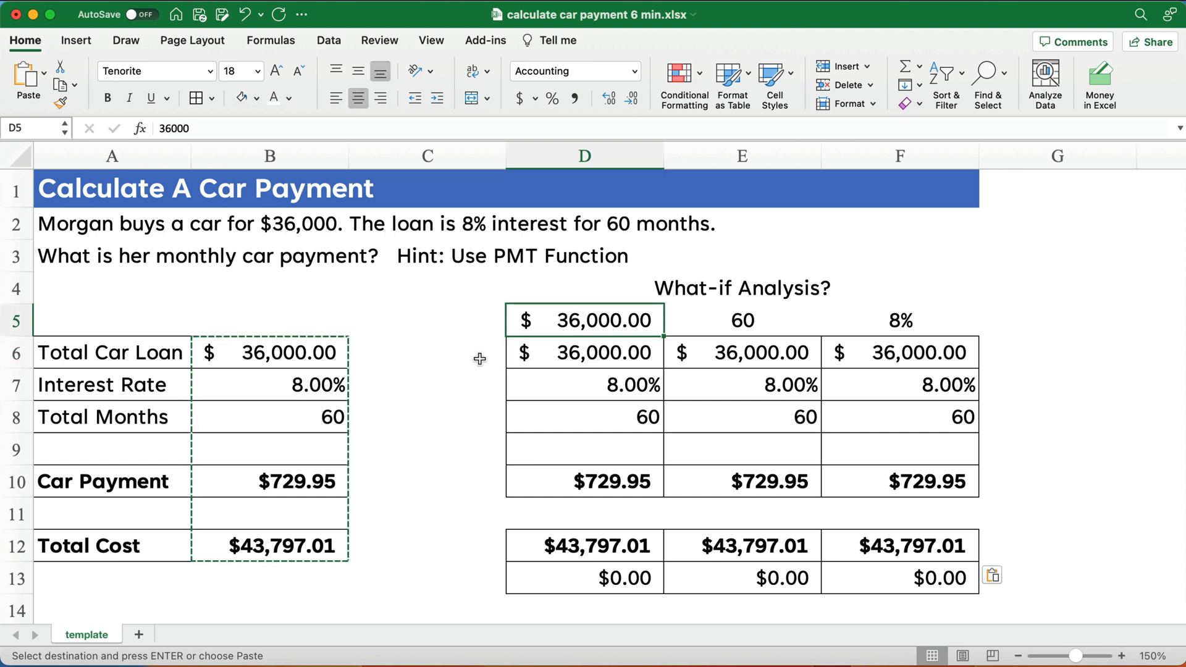
pyautogui.write('30000')
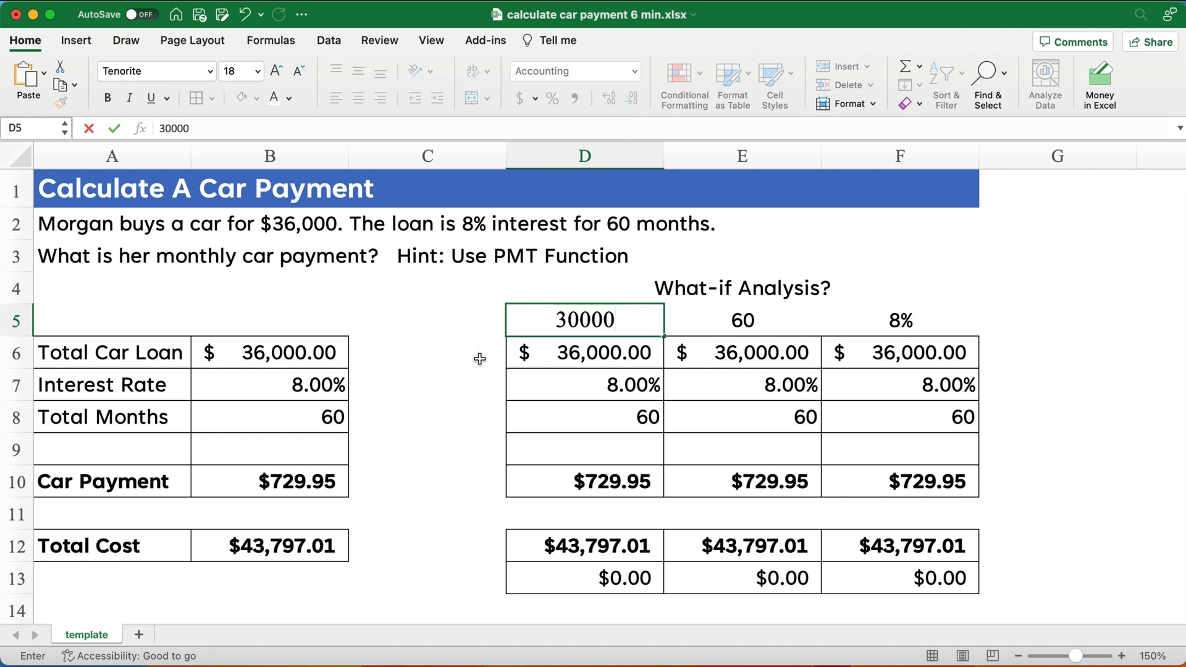
pyautogui.press('Return')
pyautogui.write('=')
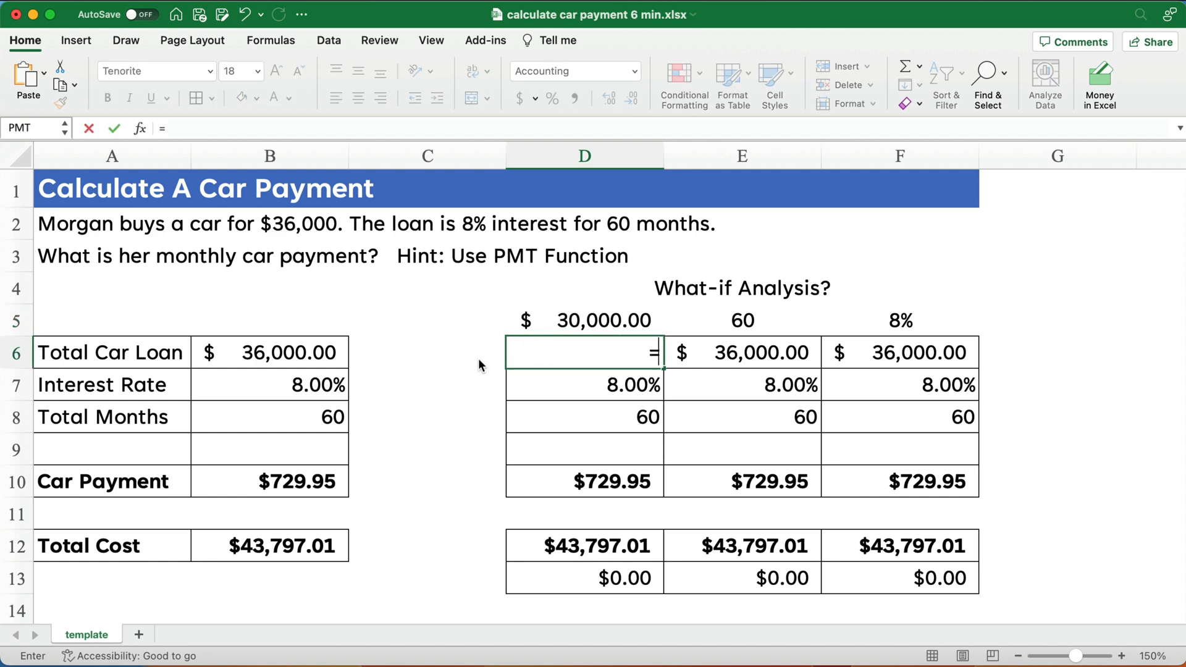
pyautogui.press('Up')
pyautogui.press('Return')
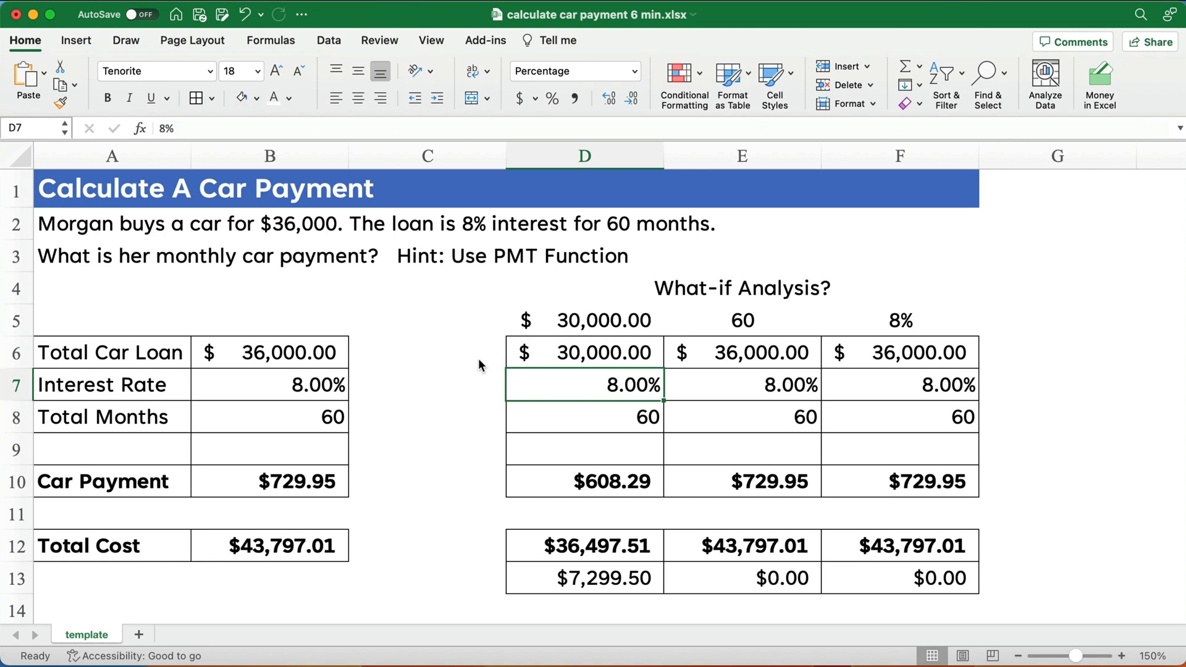
pyautogui.click(544, 542)
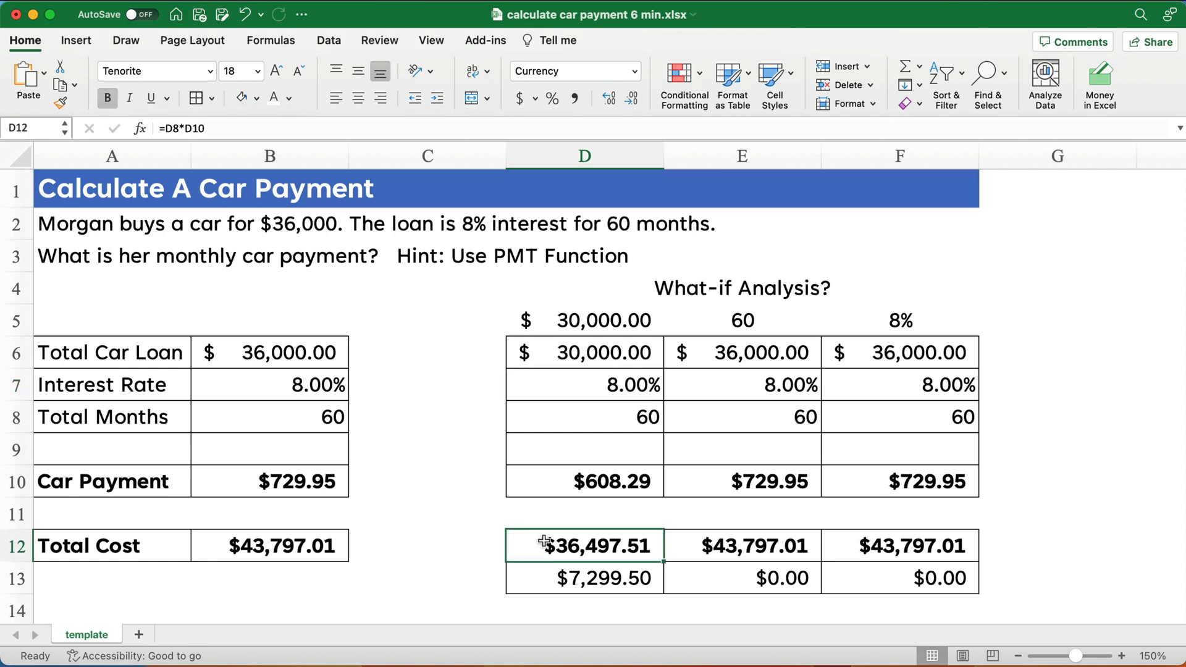
pyautogui.click(591, 317)
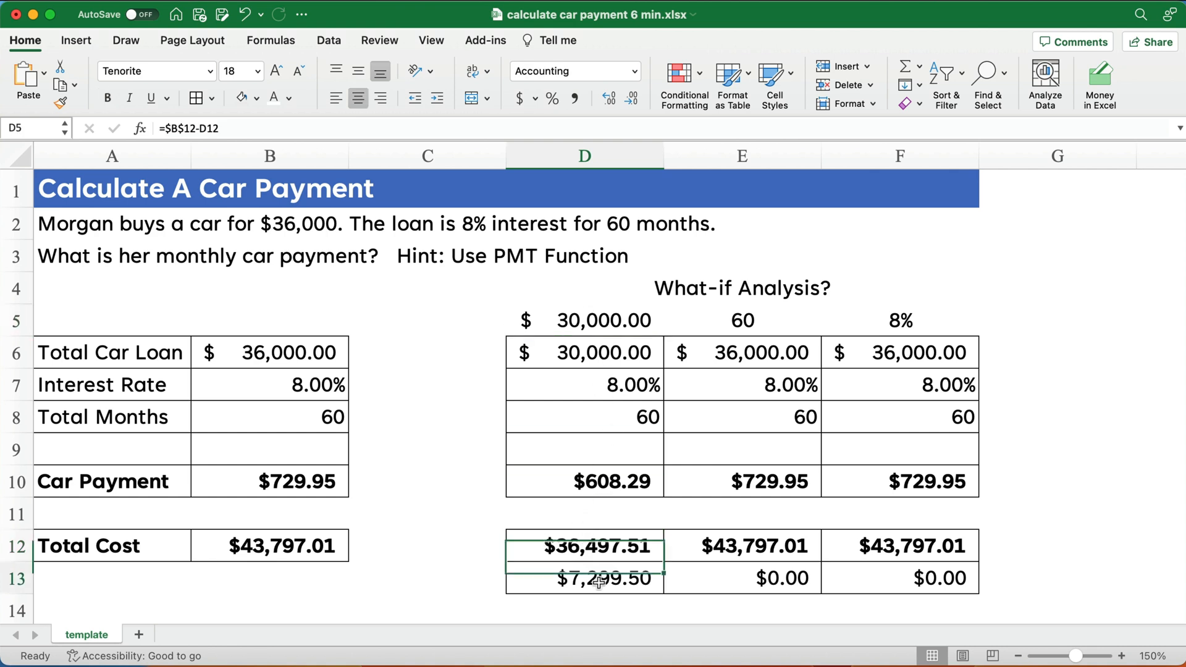
pyautogui.click(575, 576)
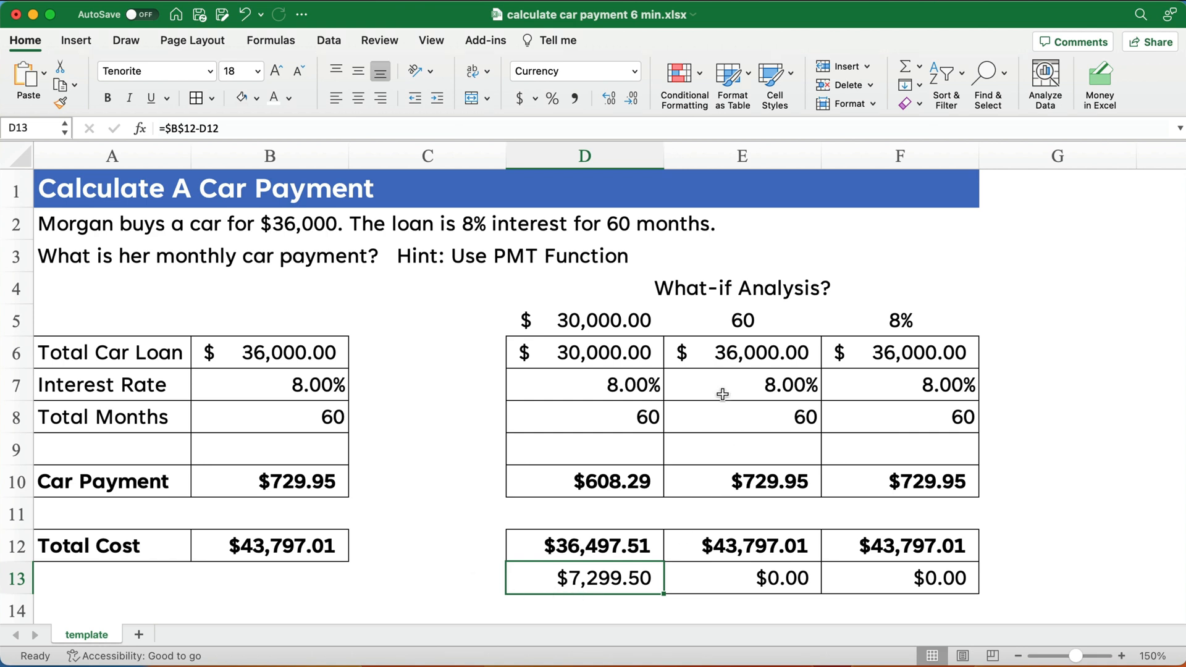
pyautogui.click(734, 320)
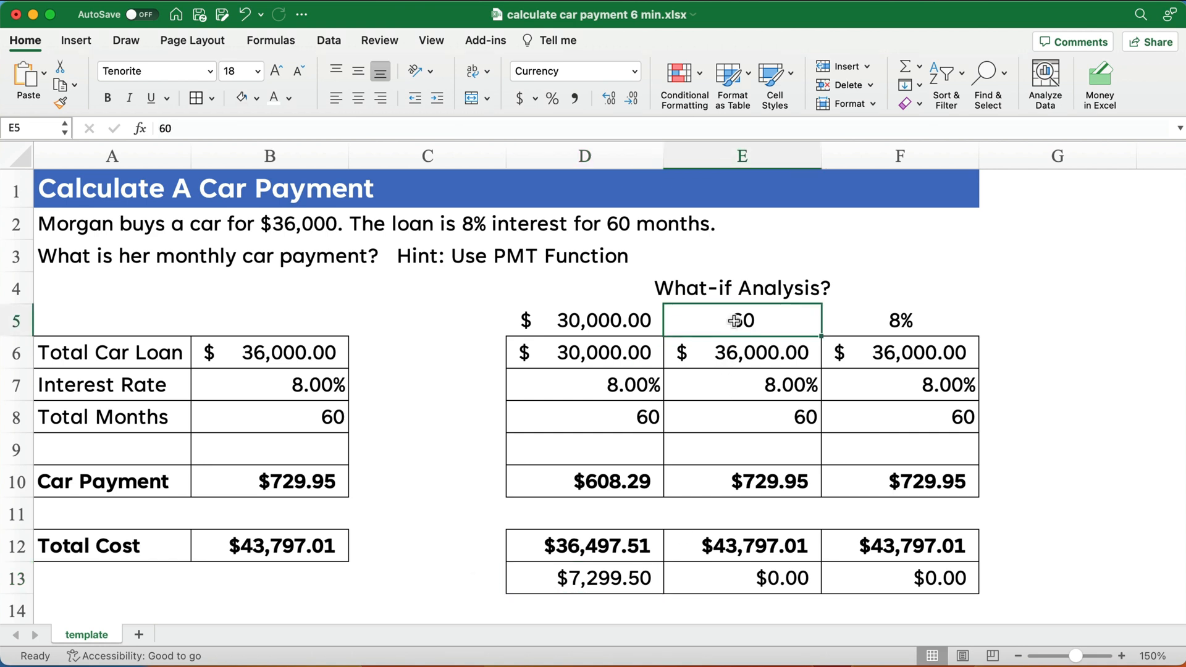
# Try a what-if loan amount of 40000 in D5, and undo that change
pyautogui.click(576, 320)
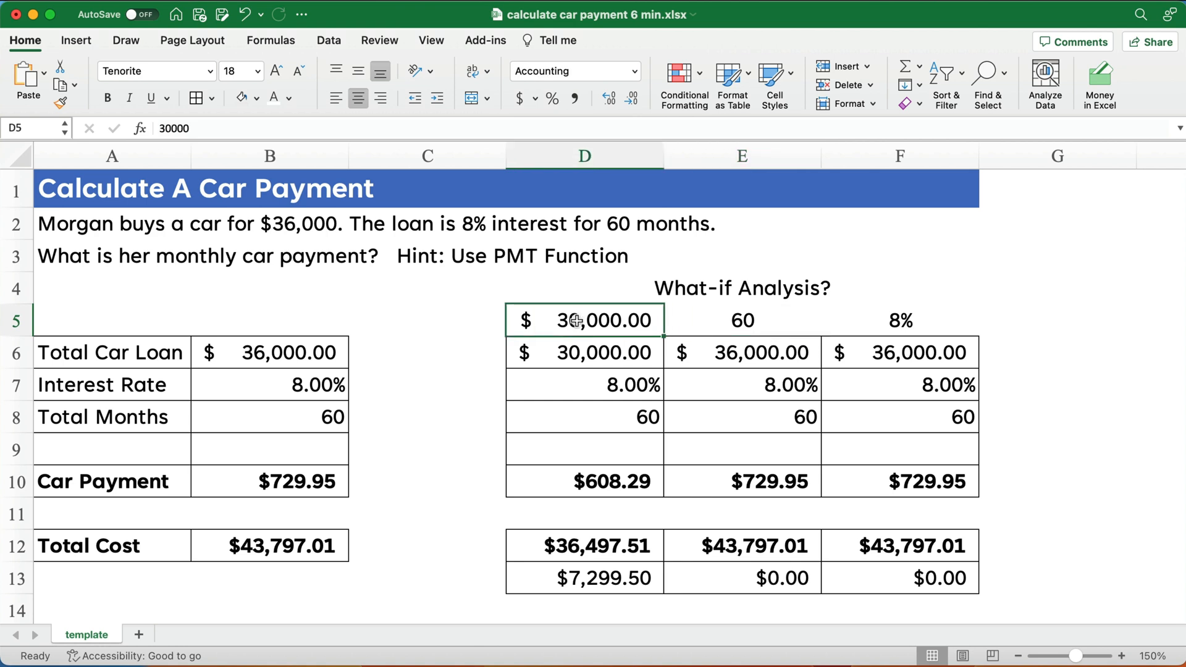
pyautogui.write('40000')
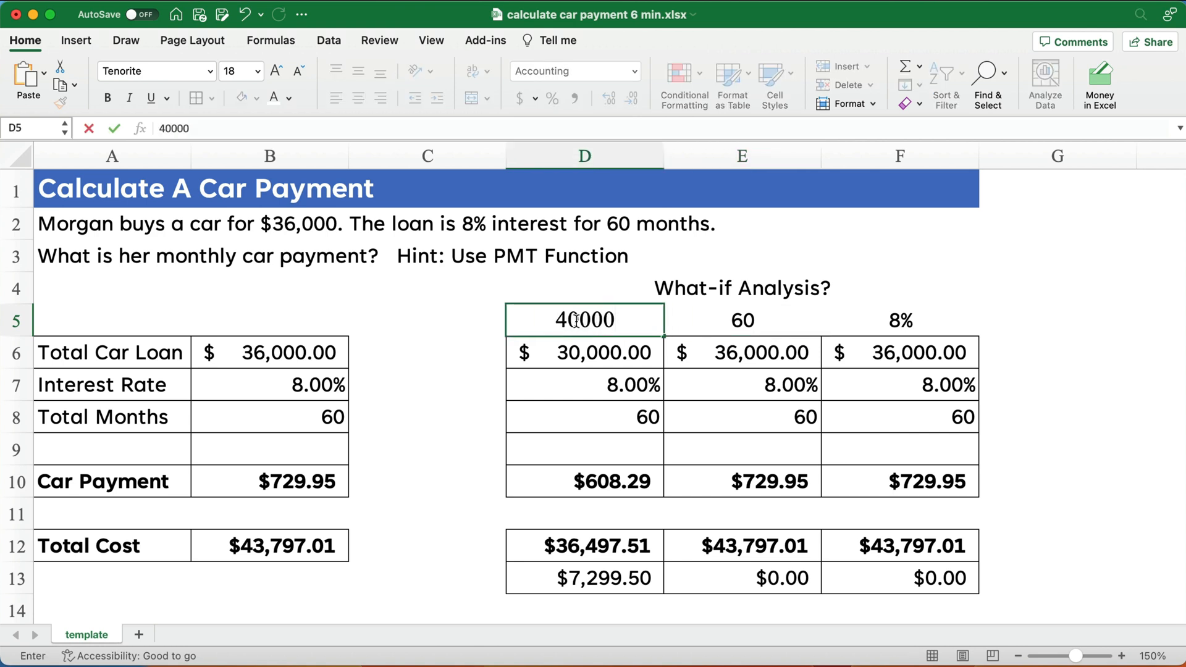
pyautogui.press('Return')
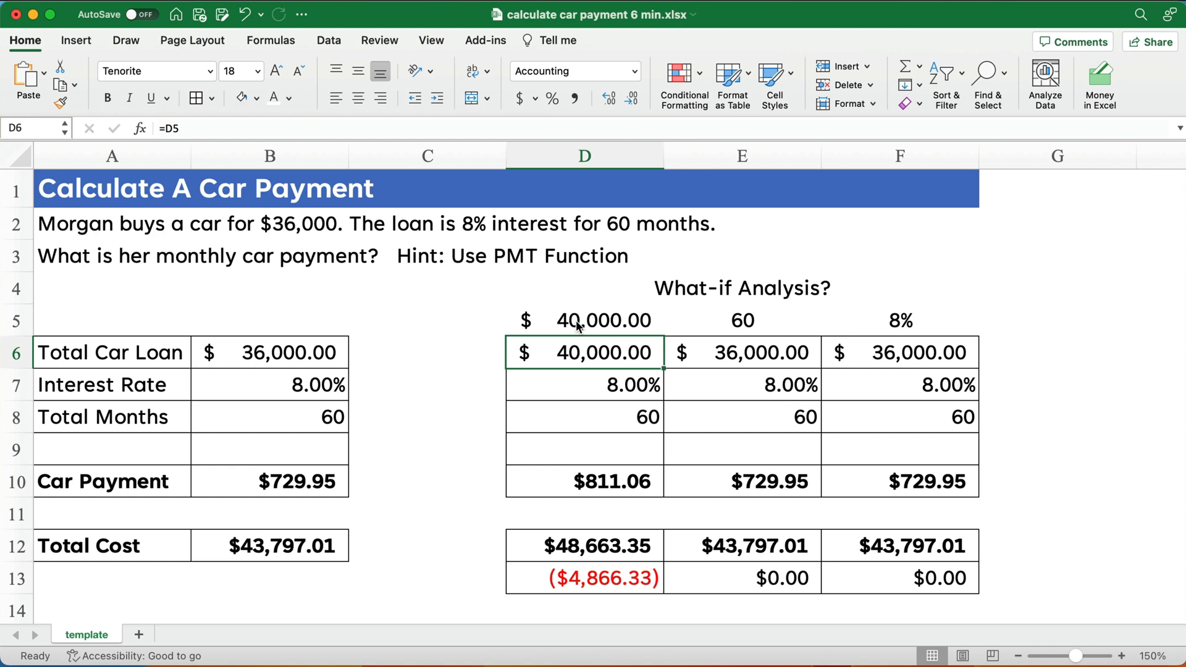
pyautogui.press('super+z')
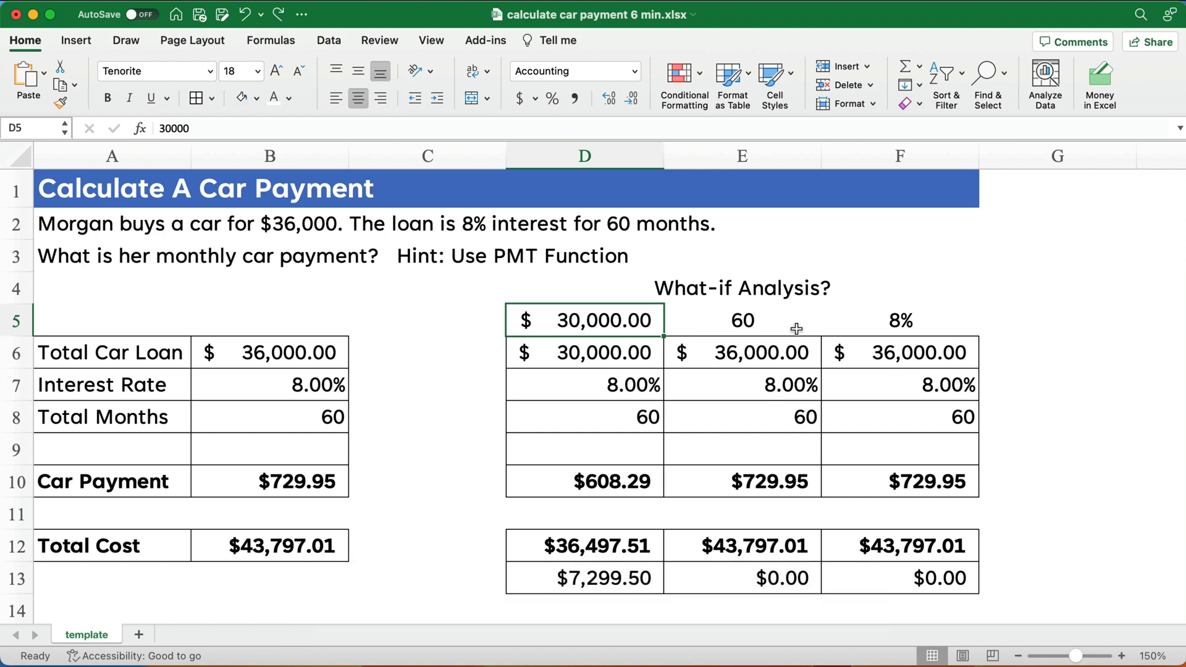
# Set the what-if term in E5 to 72 months and link Total Months in E8 to it with =E5
pyautogui.click(757, 320)
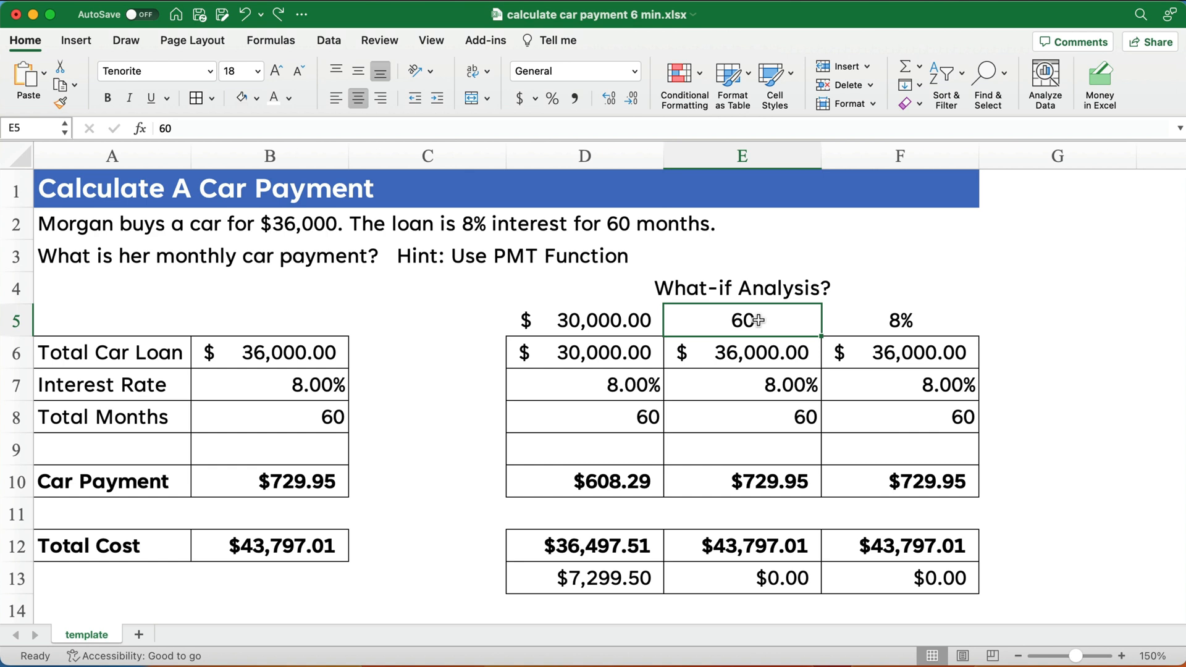
pyautogui.write('72')
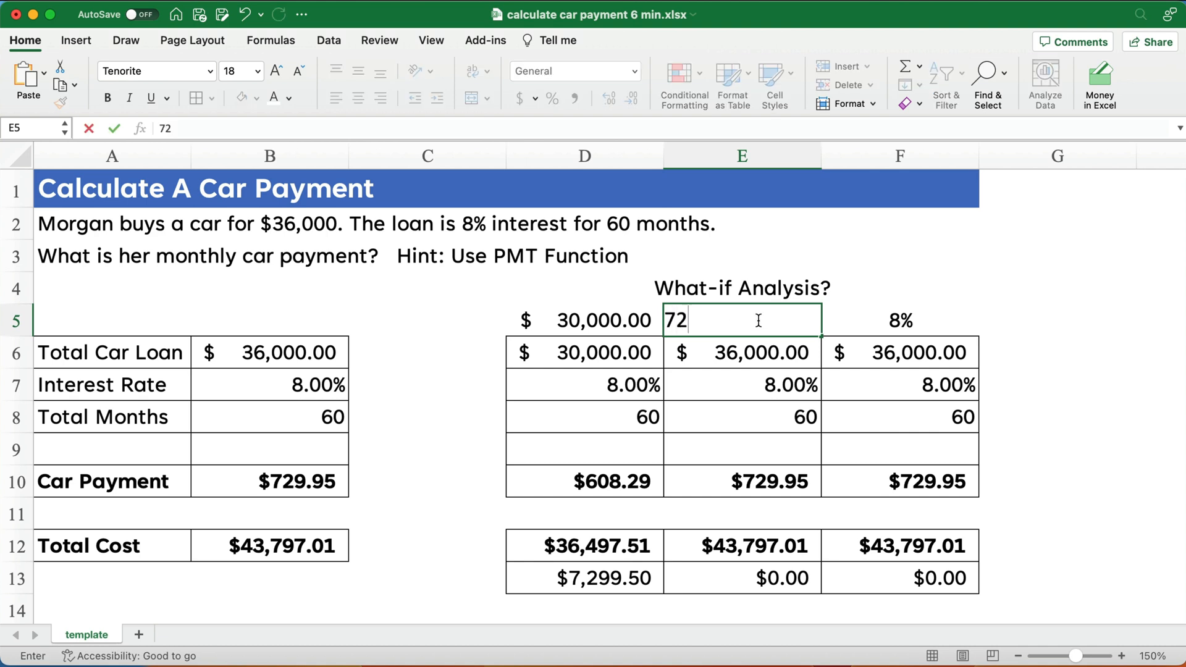
pyautogui.press('Return')
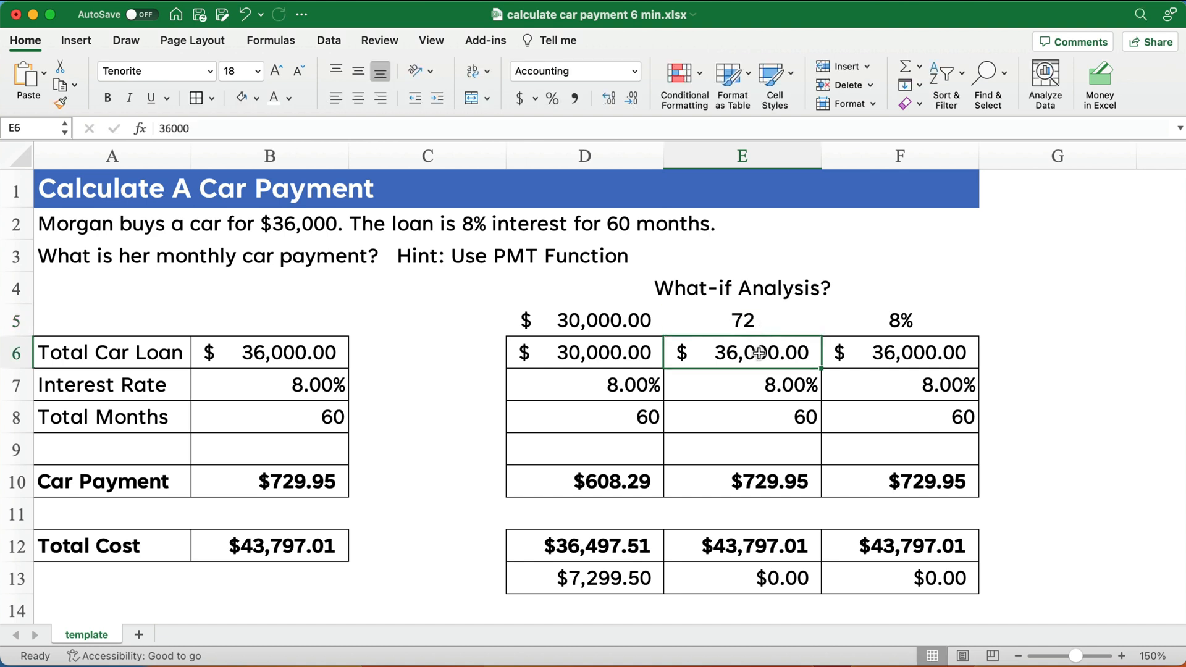
pyautogui.click(765, 407)
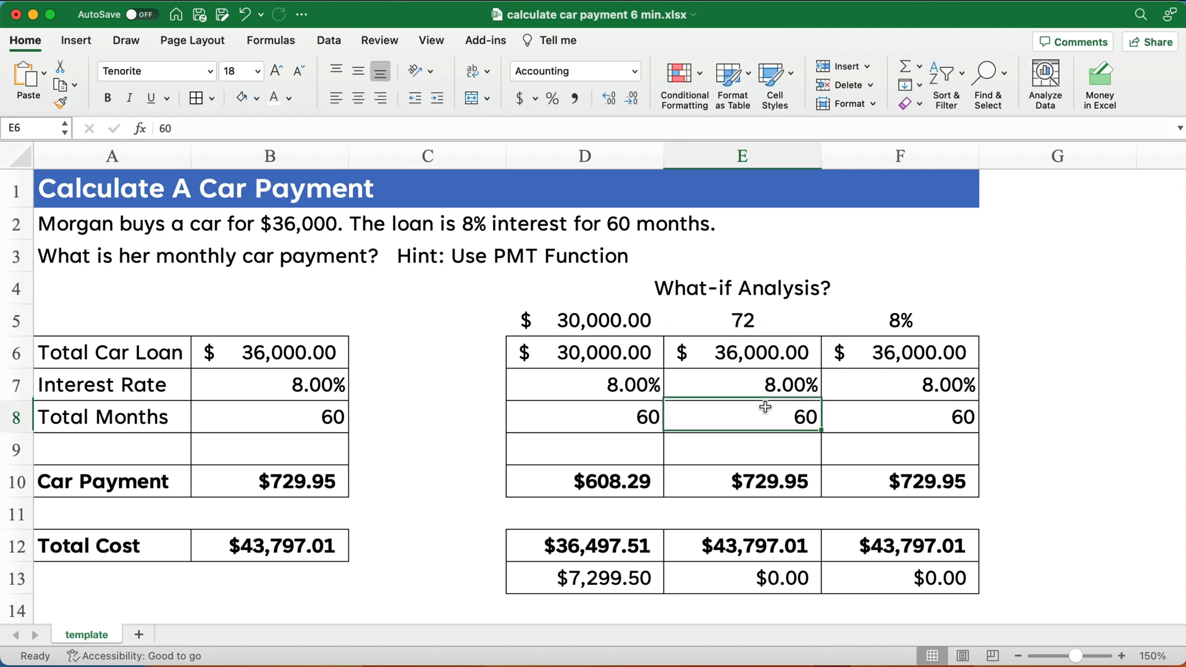
pyautogui.write('=')
pyautogui.click(747, 321)
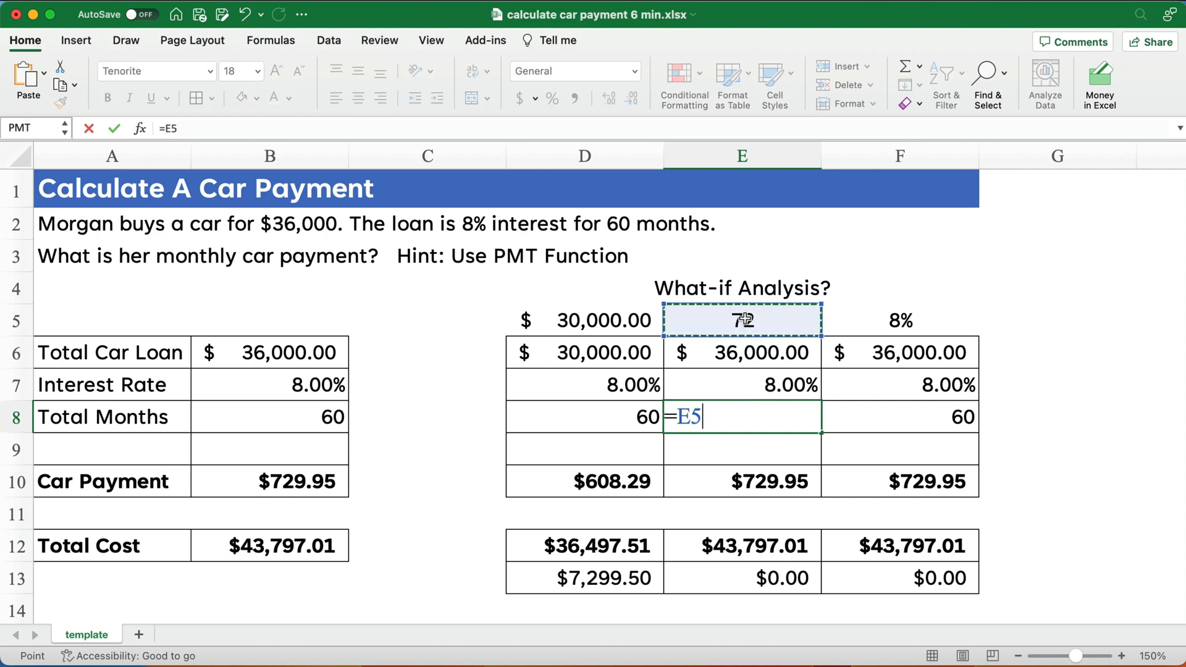
pyautogui.press('Return')
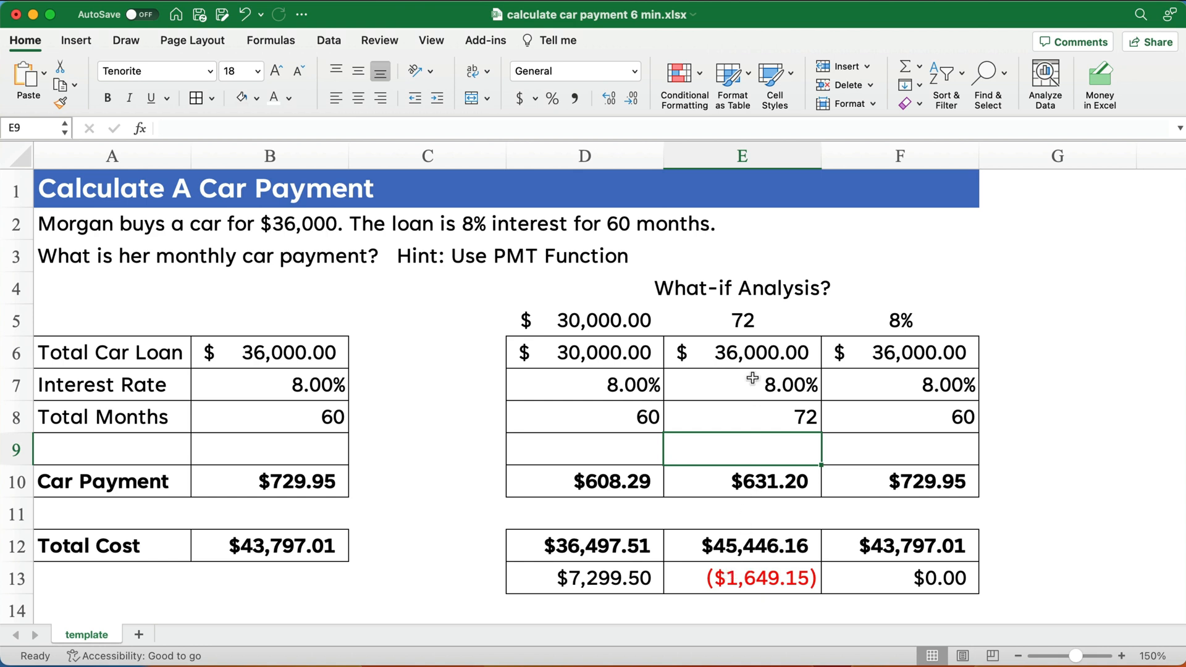
# Try a what-if term of 84 months in E5
pyautogui.click(746, 320)
pyautogui.write('84')
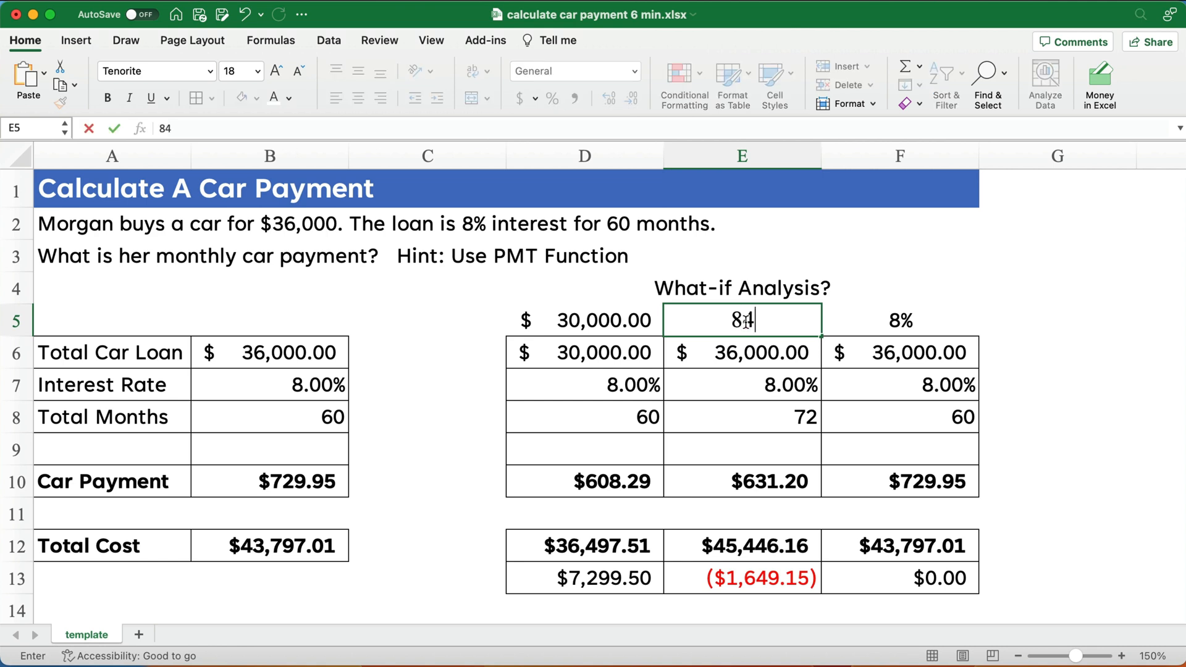
pyautogui.press('Return')
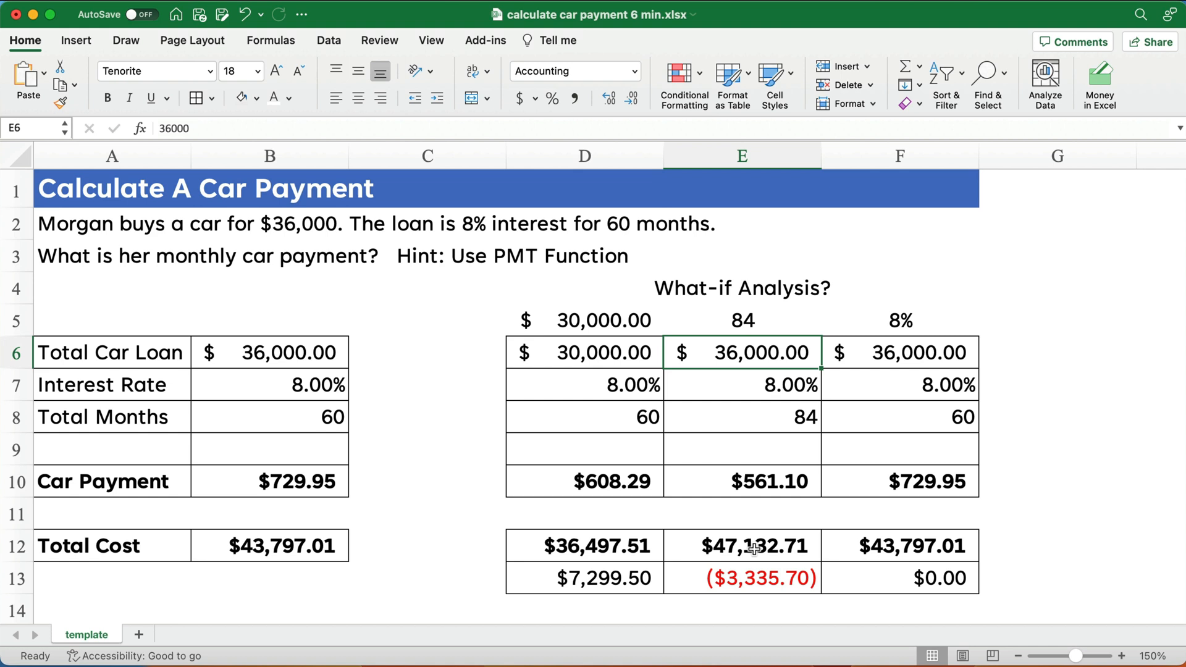
# Set the what-if term in E5 to 48 months
pyautogui.click(739, 321)
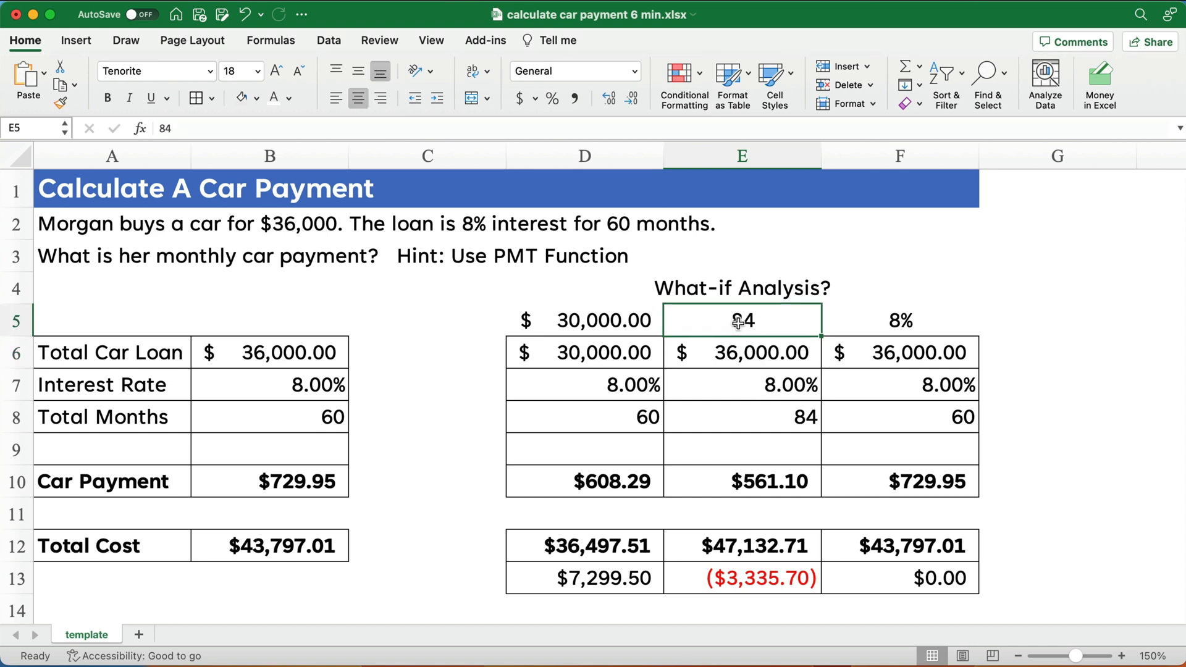
pyautogui.write('48')
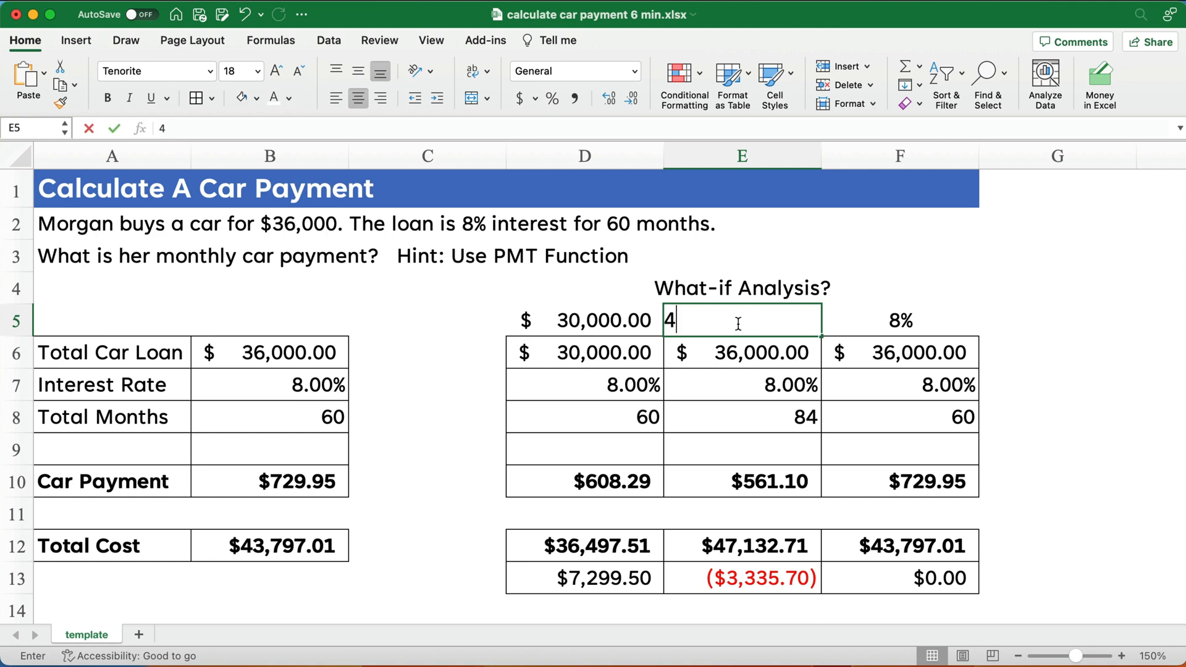
pyautogui.press('Return')
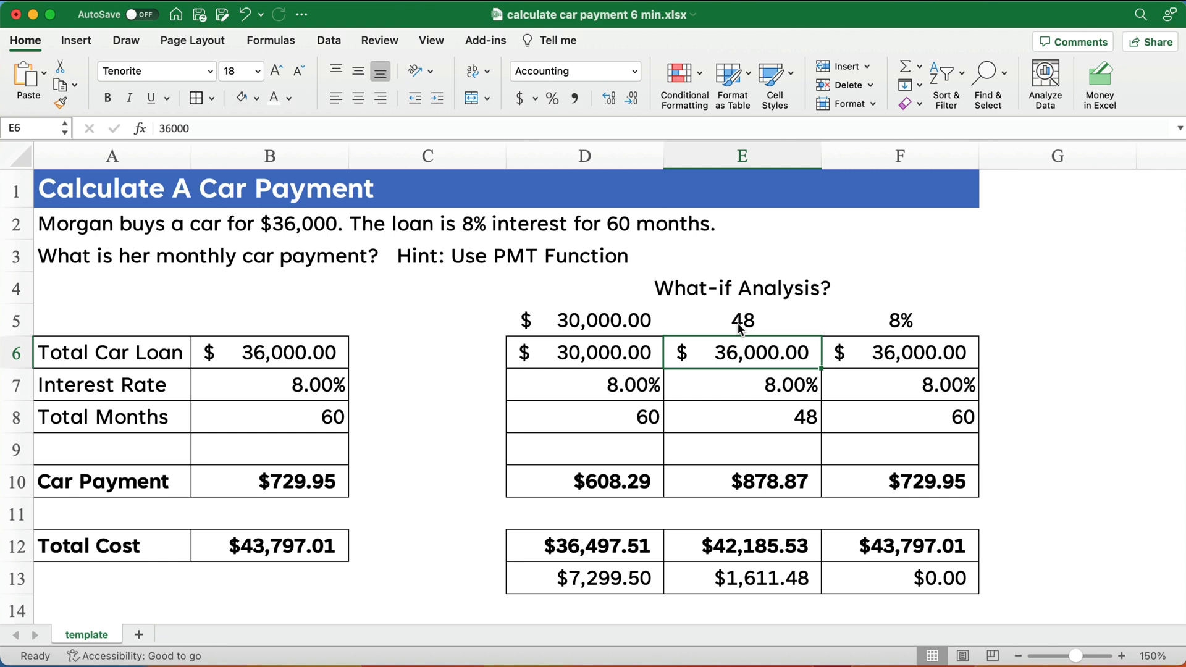
# Set the what-if rate in F5 to 10% and link the Interest Rate in F7 to it with =F5
pyautogui.click(902, 319)
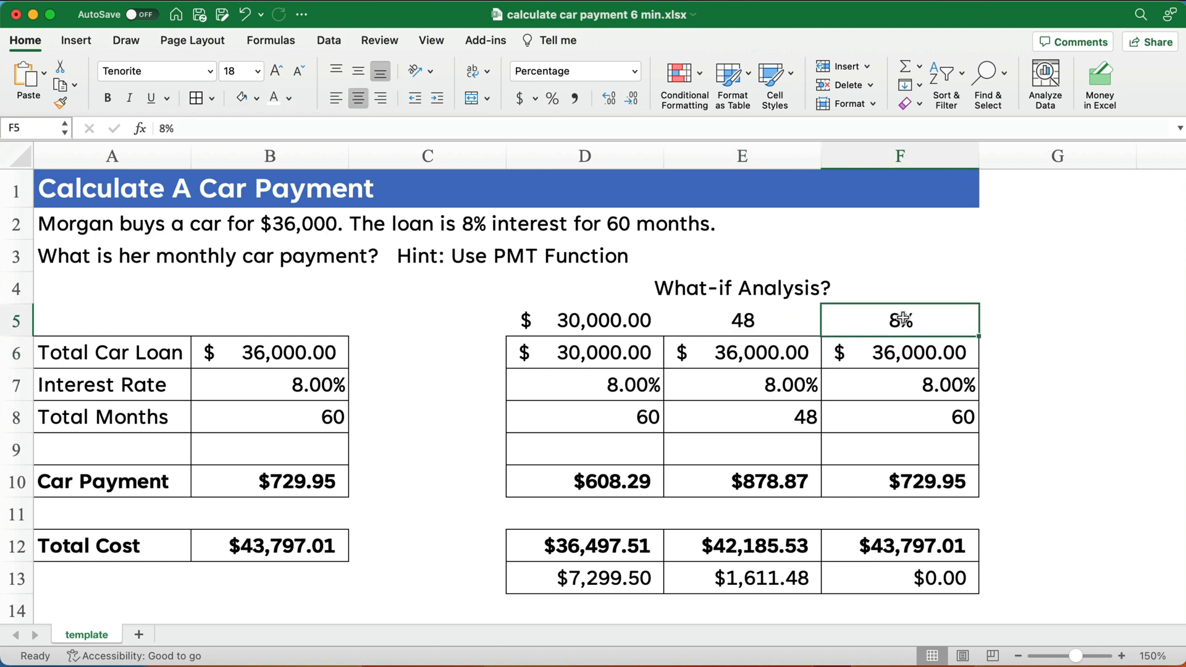
pyautogui.write('10')
pyautogui.press('Return')
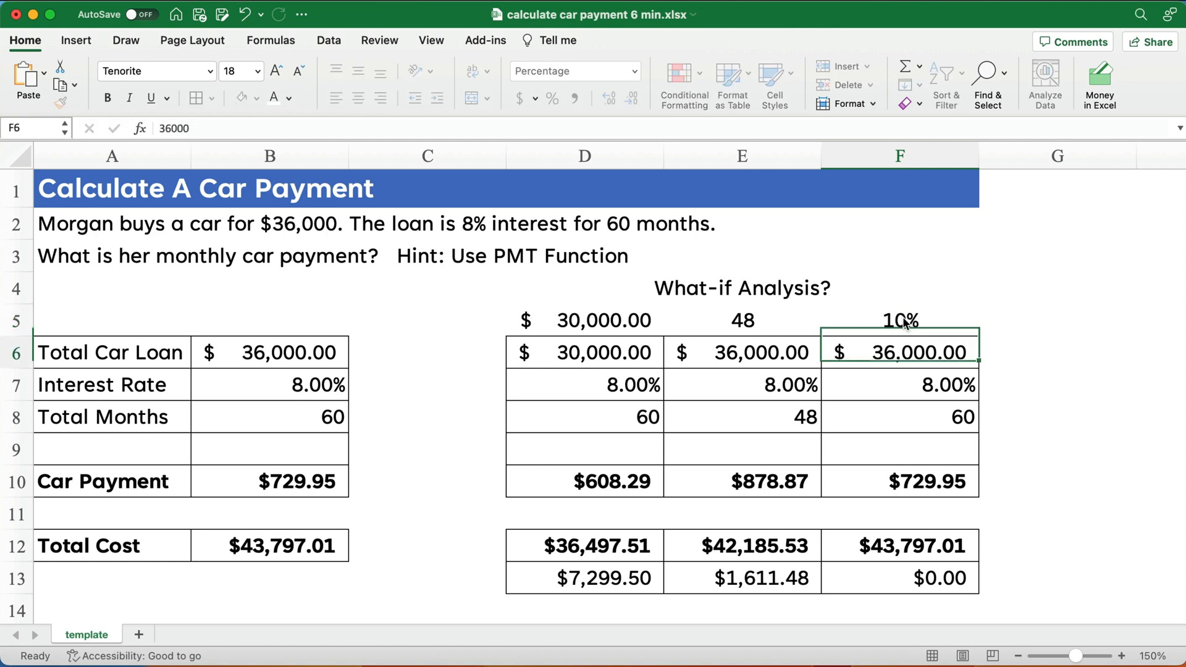
pyautogui.click(907, 382)
pyautogui.write('=')
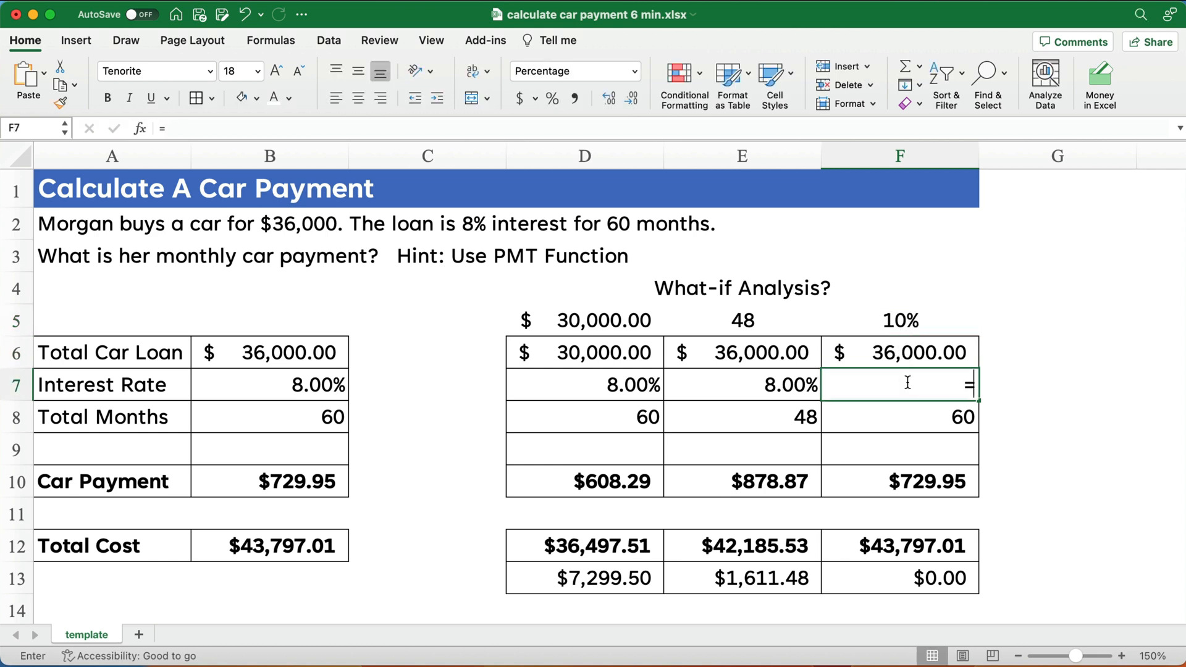
pyautogui.click(890, 320)
pyautogui.press('Return')
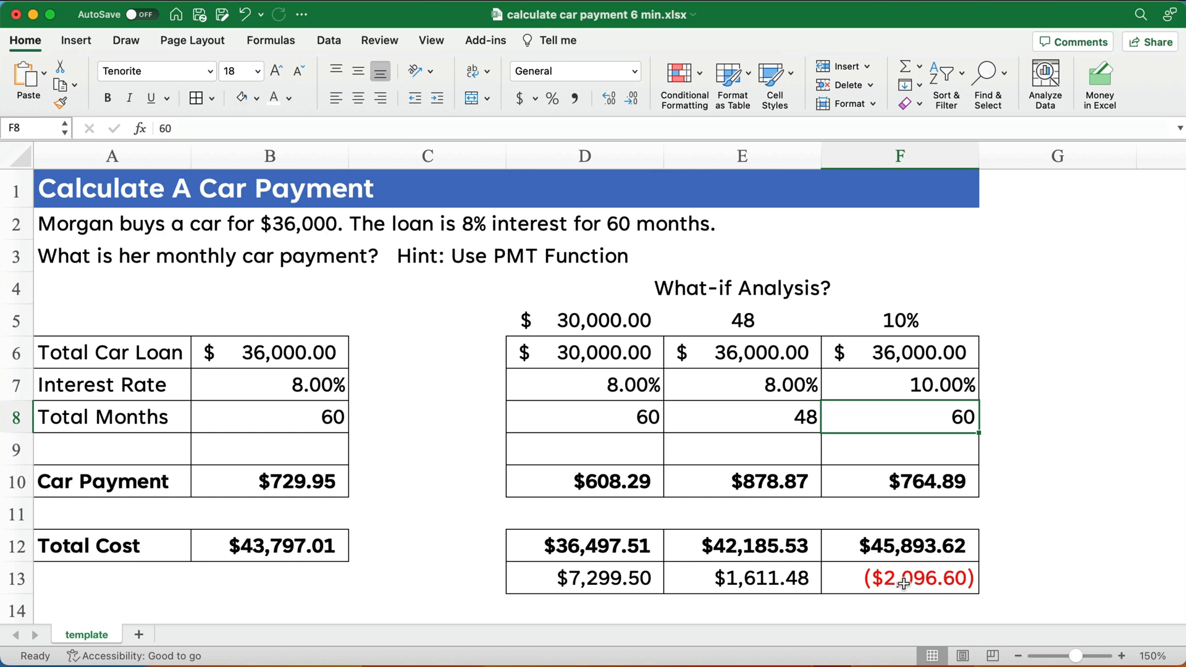
# Set the what-if interest rate in F5 to 6%
pyautogui.click(902, 320)
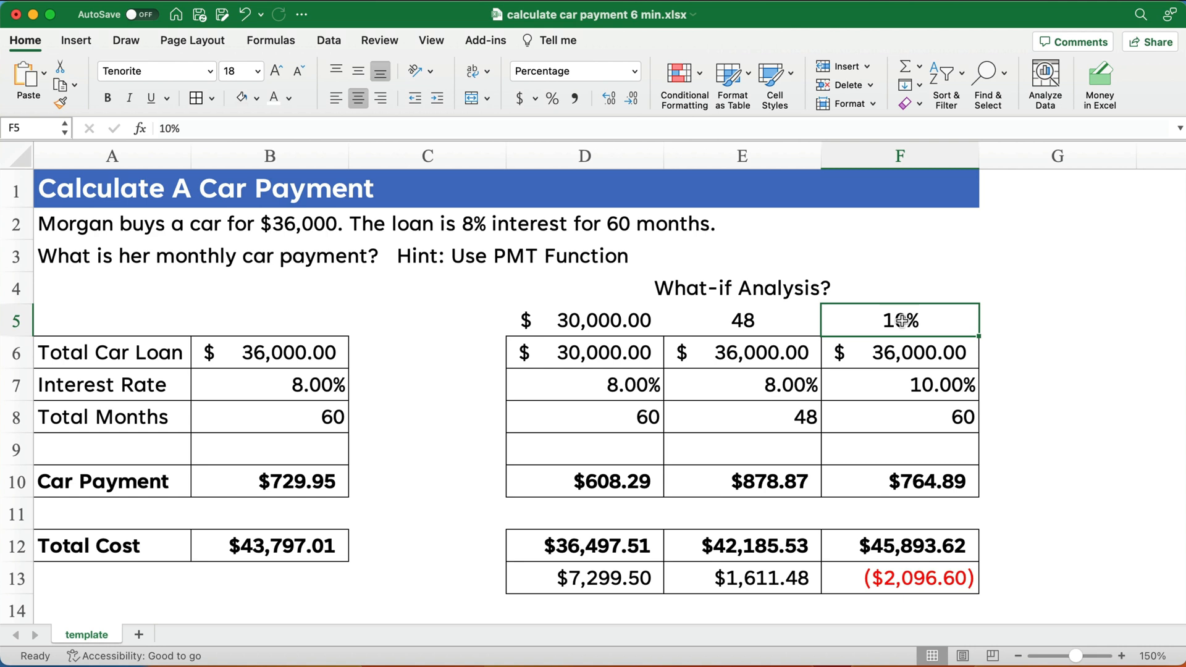
pyautogui.write('6')
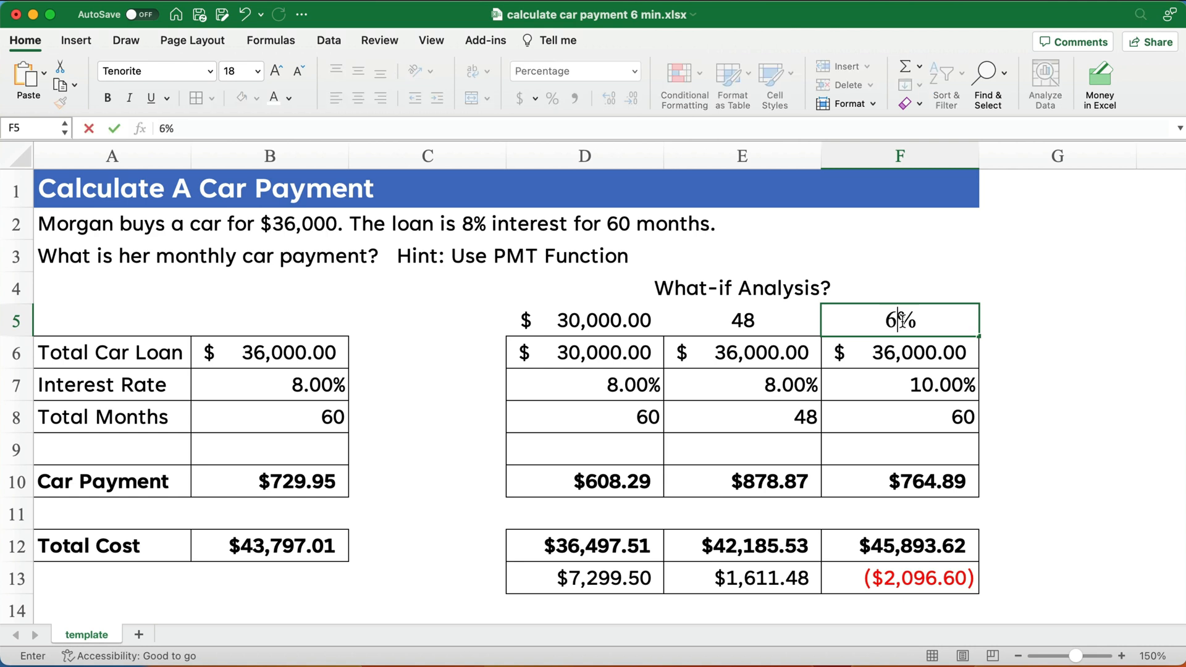
pyautogui.press('Return')
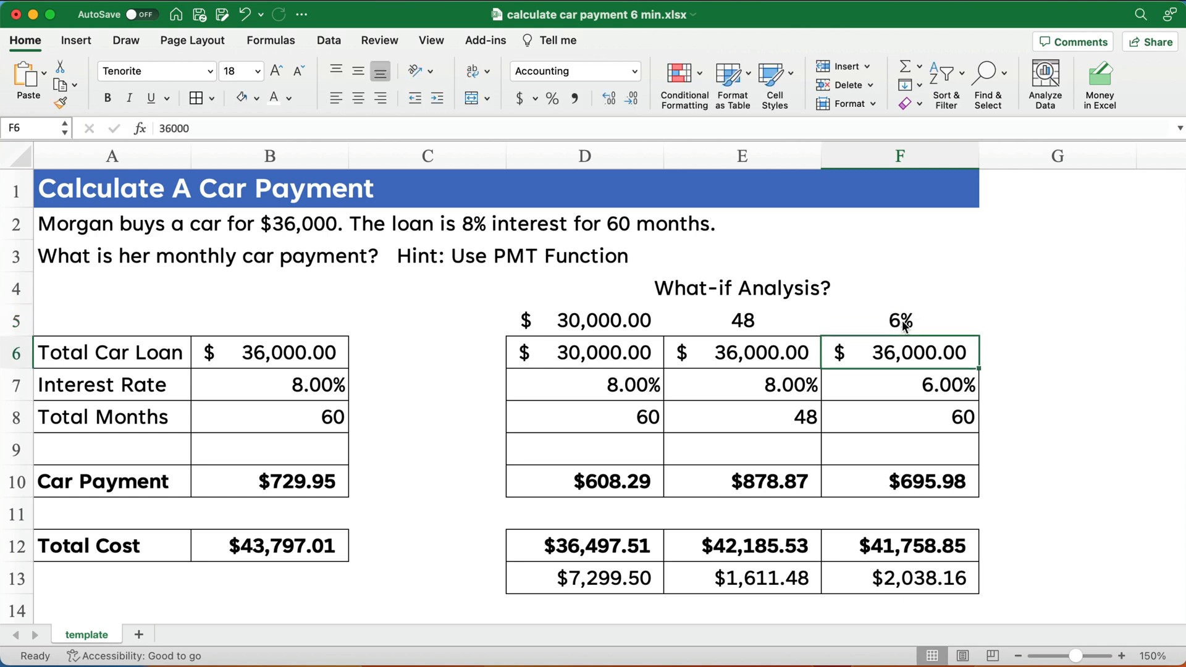